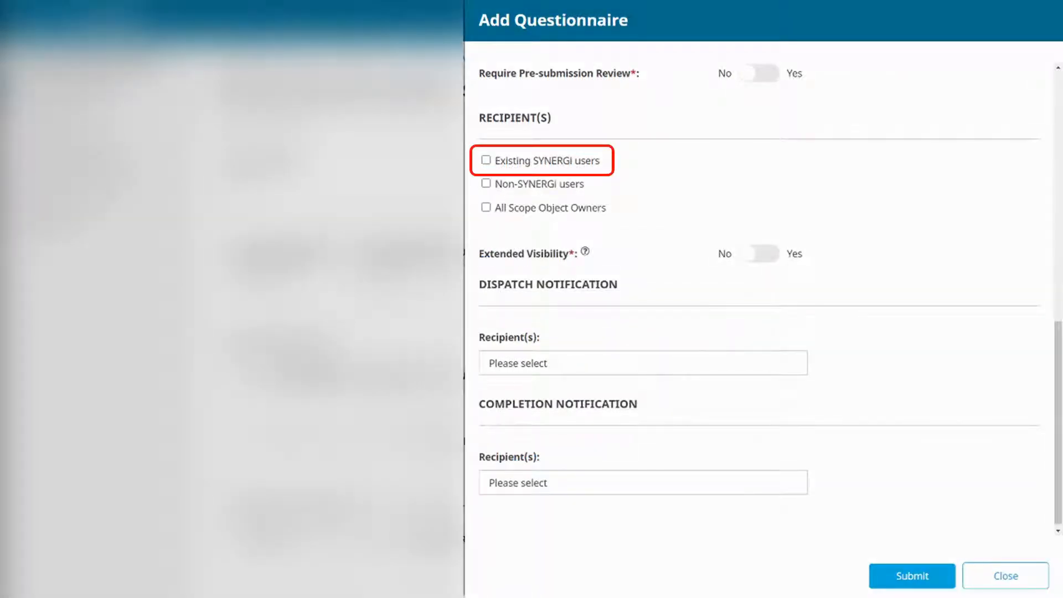
Step: Enable existing SYNERGi users as questionnaire recipients and select two users from the existing users list
{"action": "left_click", "coordinate": [486, 160]}
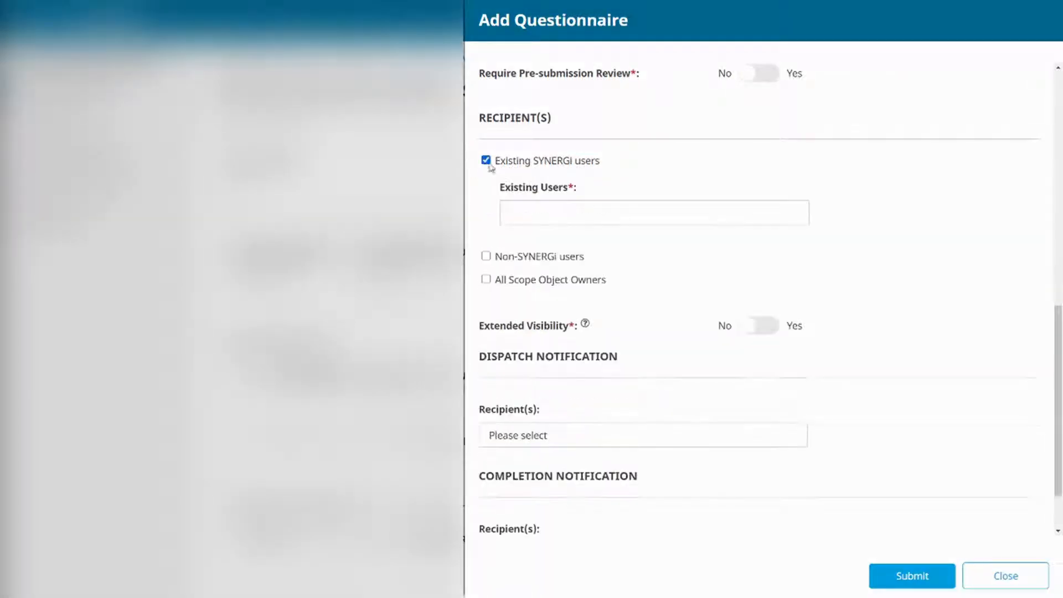
{"action": "left_click", "coordinate": [643, 220]}
{"action": "left_click", "coordinate": [638, 241]}
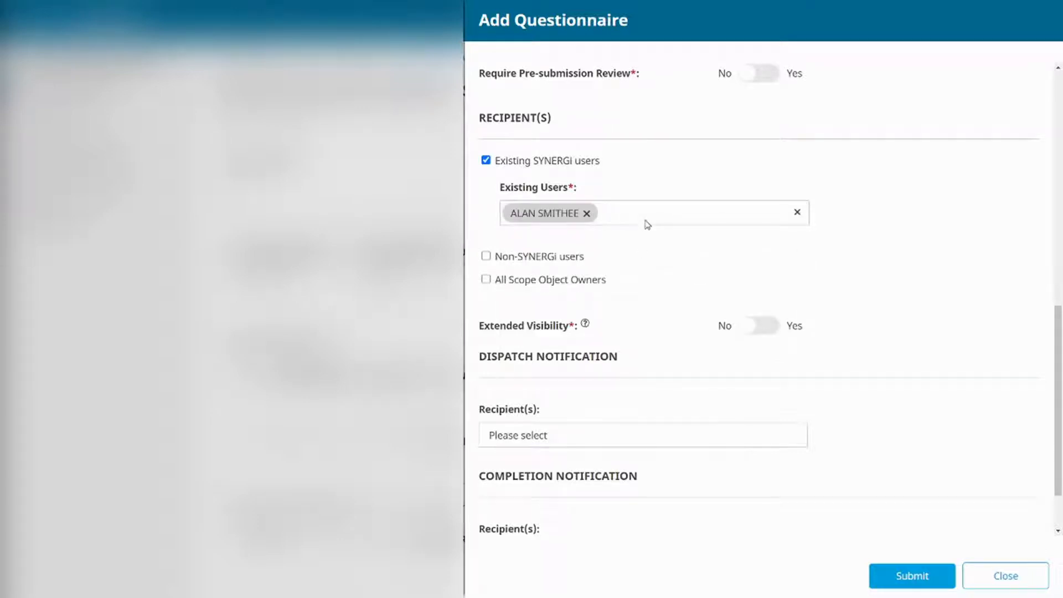
{"action": "left_click", "coordinate": [648, 224]}
{"action": "left_click", "coordinate": [634, 279]}
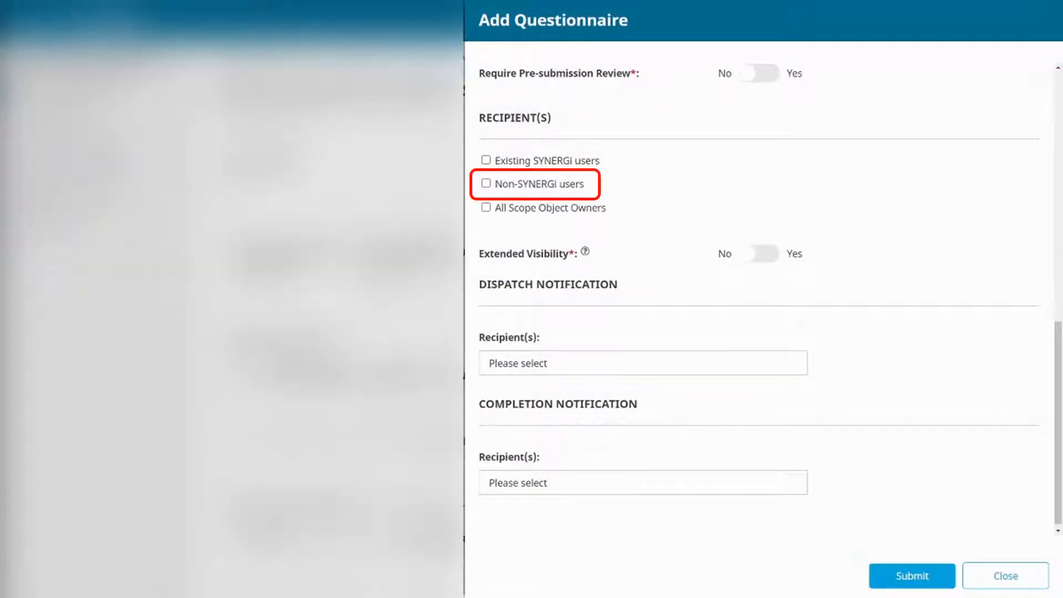
Step: Enable non-SYNERGi users as recipients and add the first one with their first name, last name and e-mail address
{"action": "left_click", "coordinate": [486, 183]}
{"action": "left_click", "coordinate": [504, 238]}
{"action": "type", "text": "John"}
{"action": "key", "text": "Tab"}
{"action": "type", "text": "Smith"}
{"action": "key", "text": "Tab"}
{"action": "type", "text": "John.Smith@AMCE.com"}
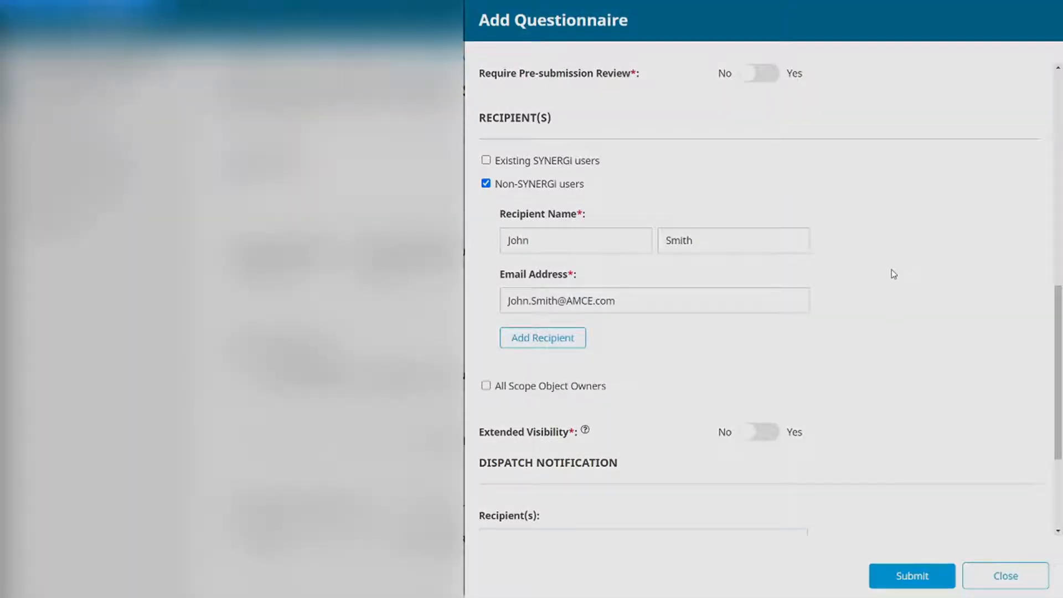
{"action": "key", "text": "Return"}
Step: Add a second non-SYNERGi recipient by entering their first name, last name and e-mail address
{"action": "left_click", "coordinate": [574, 285]}
{"action": "type", "text": "Jane"}
{"action": "key", "text": "Tab"}
{"action": "type", "text": "Doe"}
{"action": "key", "text": "Tab"}
{"action": "type", "text": "Jane.Doe@ACME.com"}
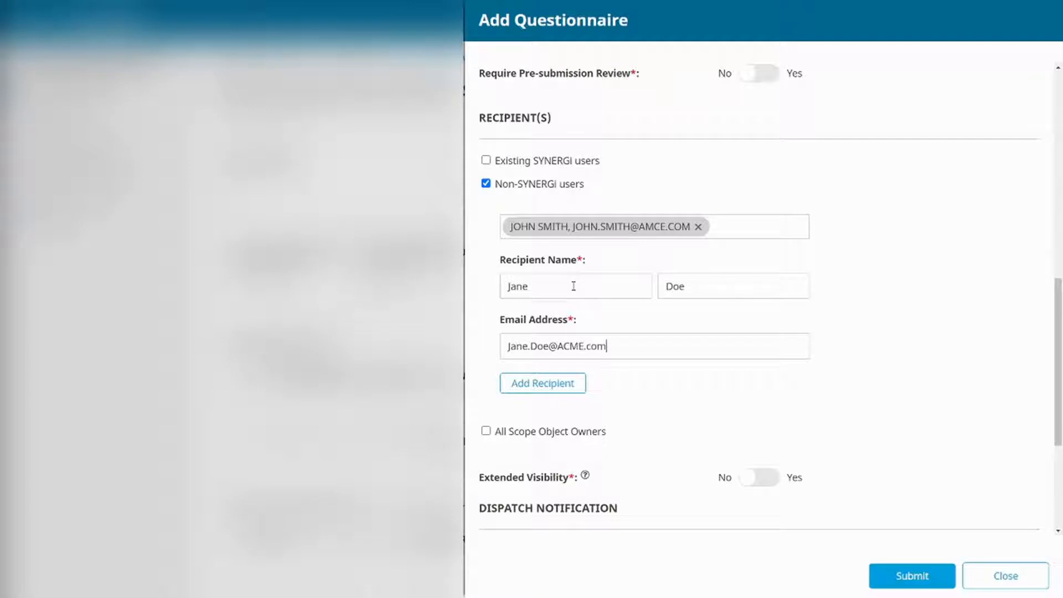
{"action": "left_click", "coordinate": [569, 382]}
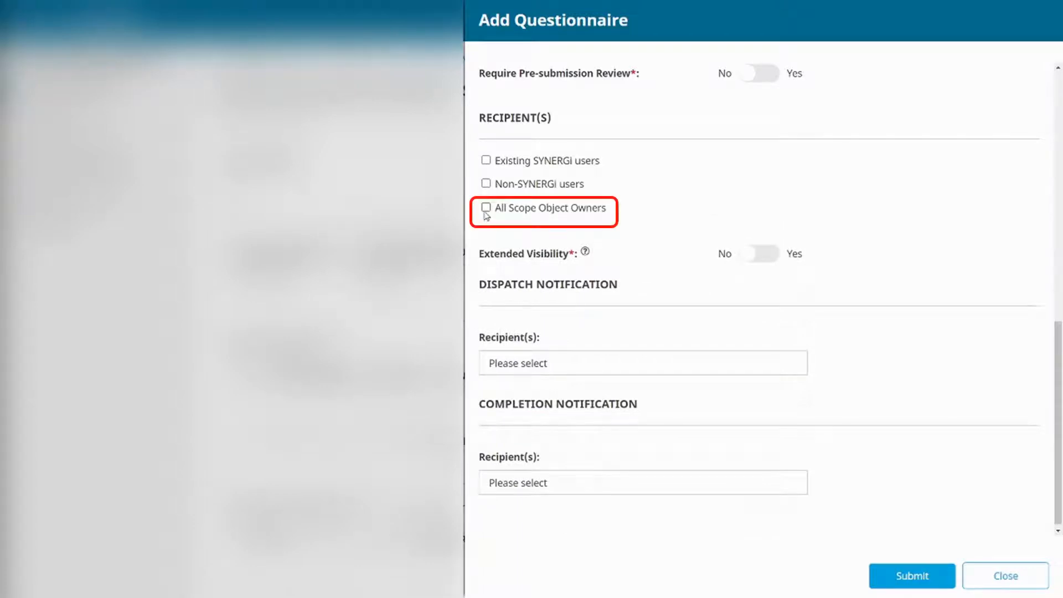
Step: Set All Scope Object Owners as the questionnaire's recipients and submit the questionnaire
{"action": "left_click", "coordinate": [485, 213]}
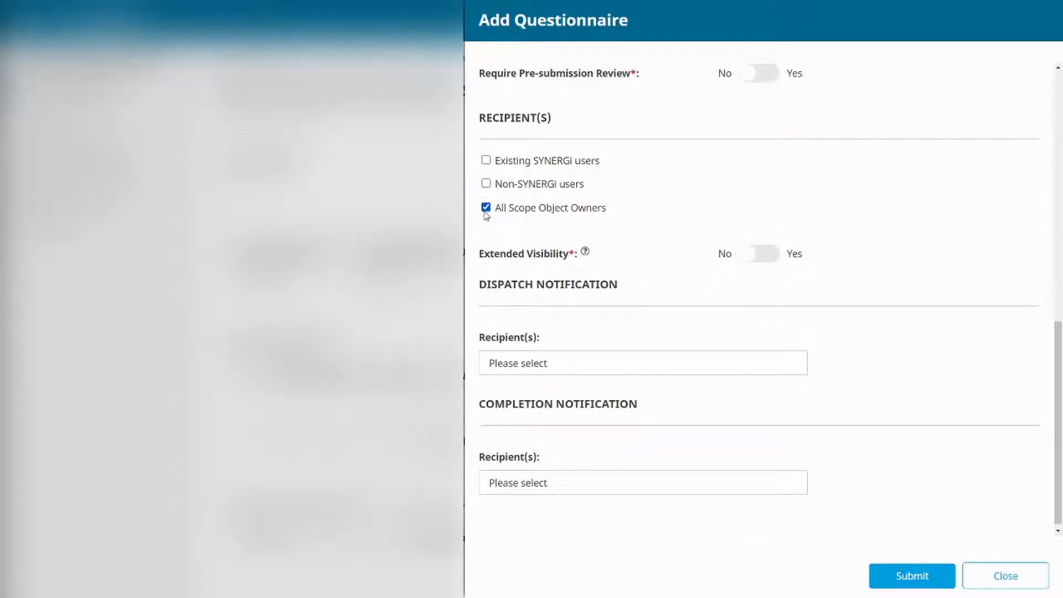
{"action": "left_click", "coordinate": [911, 575]}
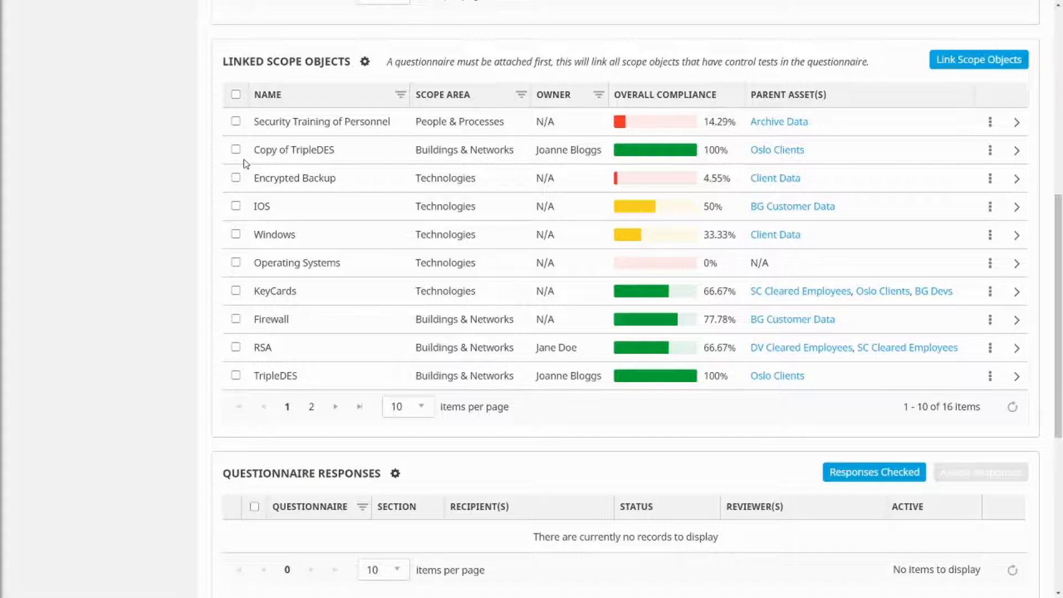
Step: Unlink the Copy of TripleDES and Encrypted Backup scope objects from the assessment in one bulk operation
{"action": "left_click", "coordinate": [235, 149]}
{"action": "left_click", "coordinate": [236, 177]}
{"action": "left_click", "coordinate": [990, 95]}
{"action": "left_click", "coordinate": [966, 114]}
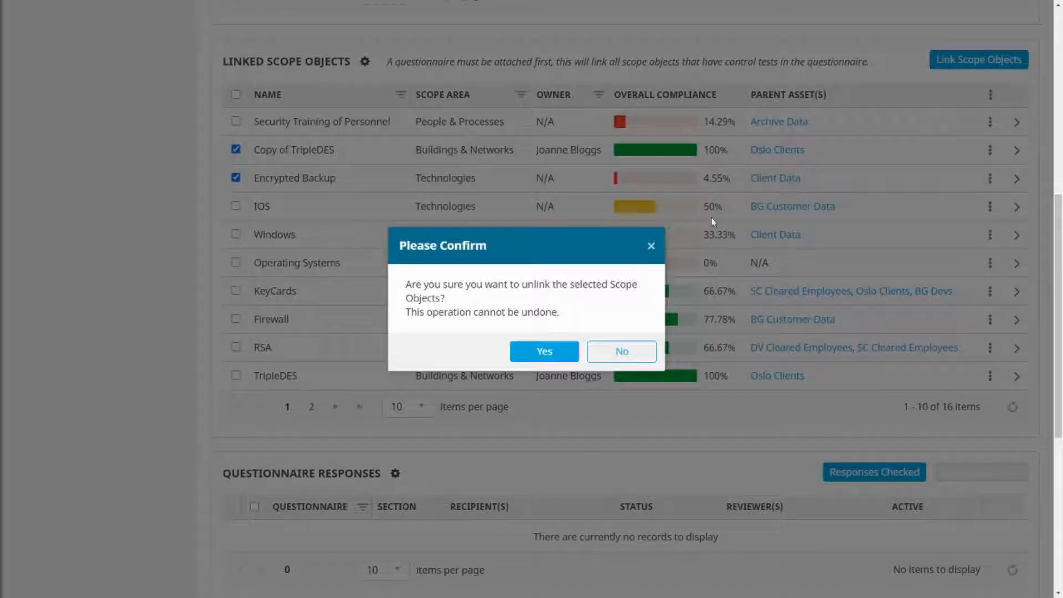
{"action": "left_click", "coordinate": [544, 351]}
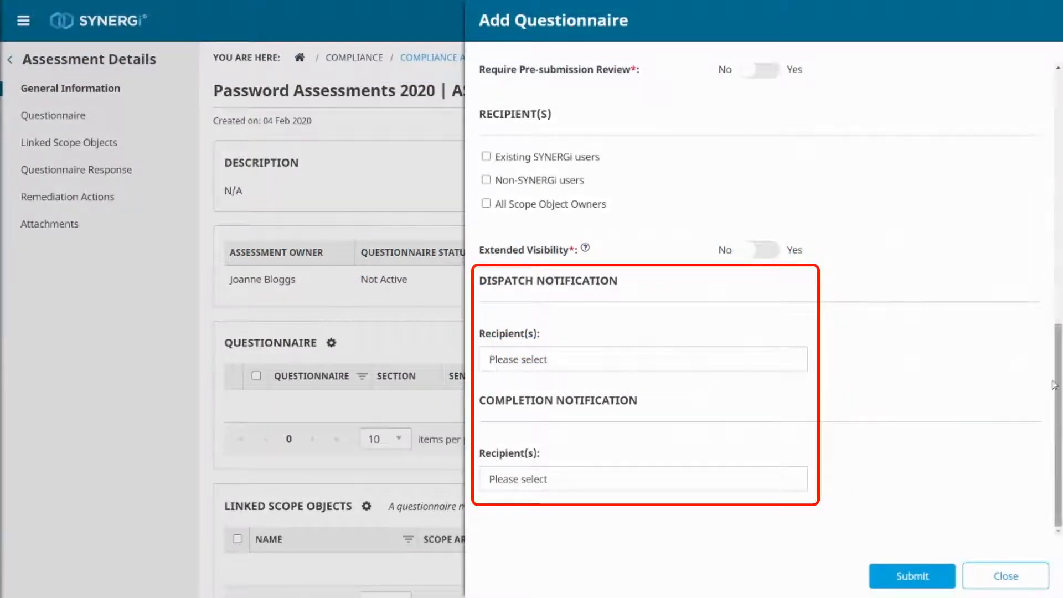
Step: Set Questionnaire Owner as the recipient of both the dispatch notification and the completion notification
{"action": "left_click", "coordinate": [804, 366]}
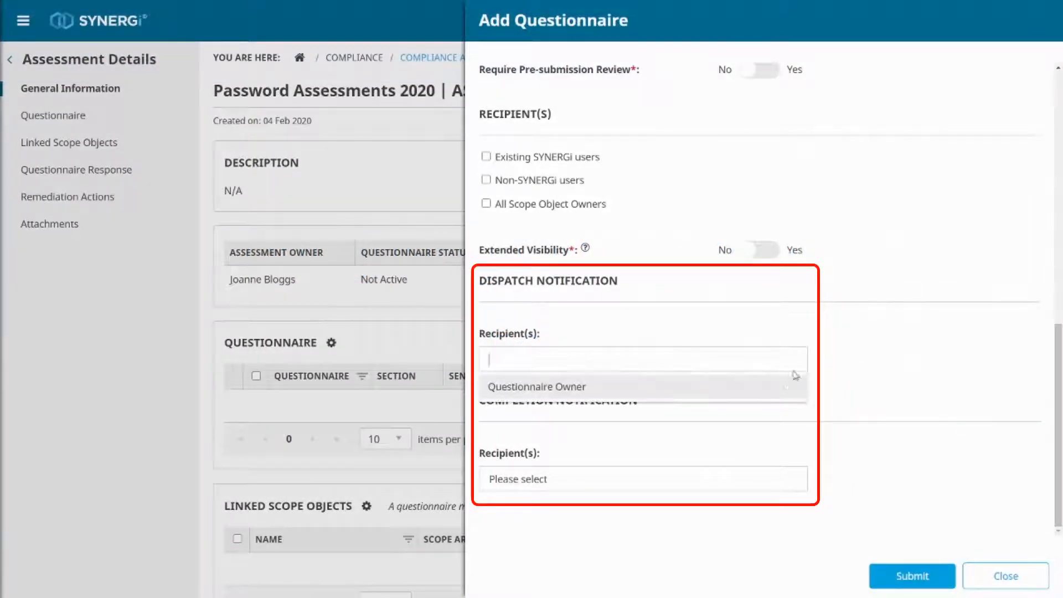
{"action": "left_click", "coordinate": [785, 393]}
{"action": "left_click", "coordinate": [782, 479]}
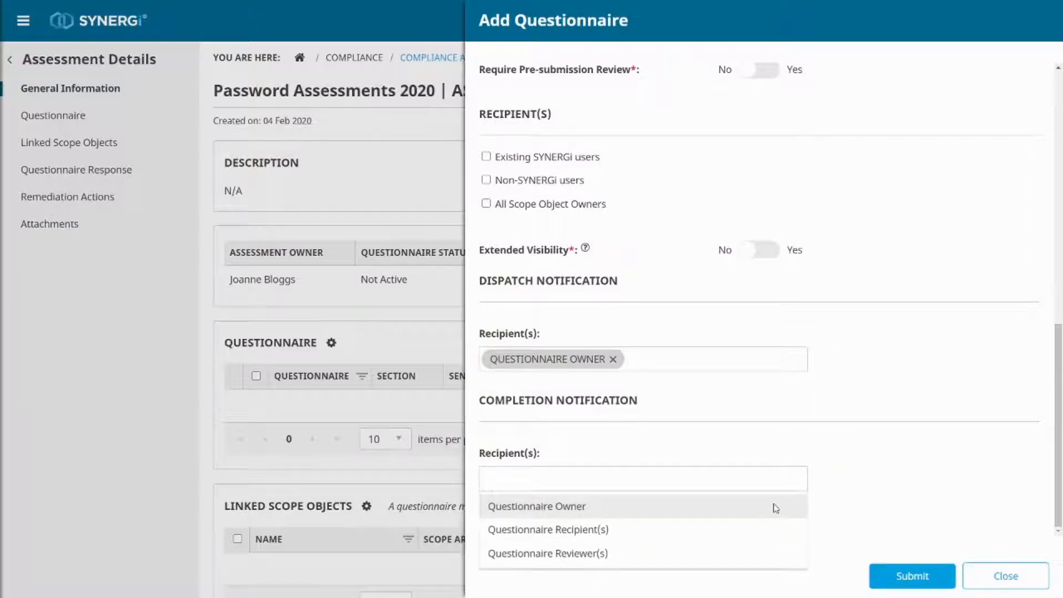
{"action": "left_click", "coordinate": [771, 504]}
{"action": "left_click", "coordinate": [766, 486]}
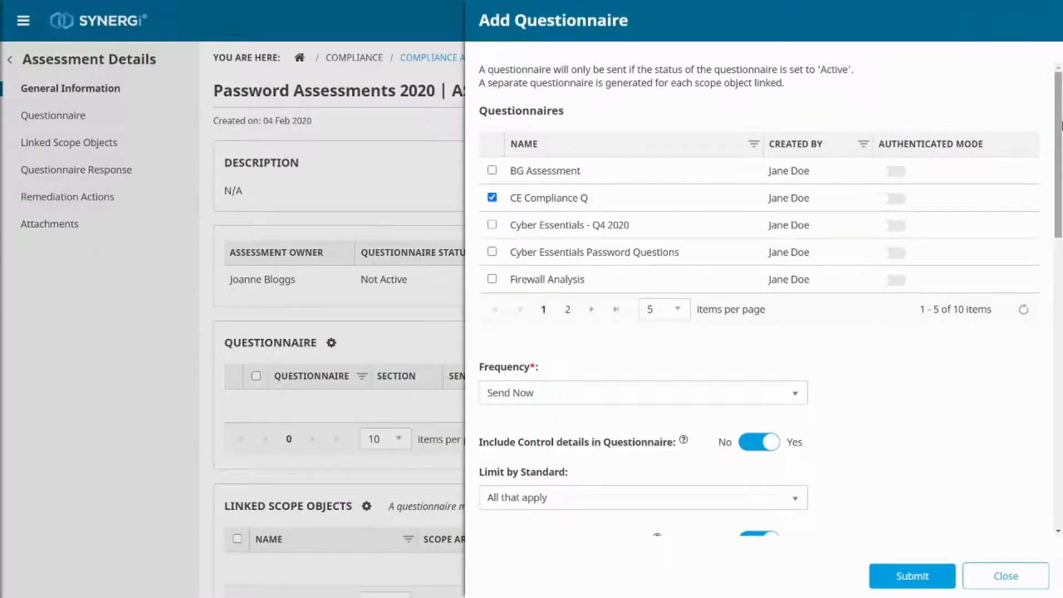
Step: Submit the configured CE Compliance Q questionnaire to the Password Assessments 2020 assessment
{"action": "left_click_drag", "start_coordinate": [1061, 127], "coordinate": [1060, 426]}
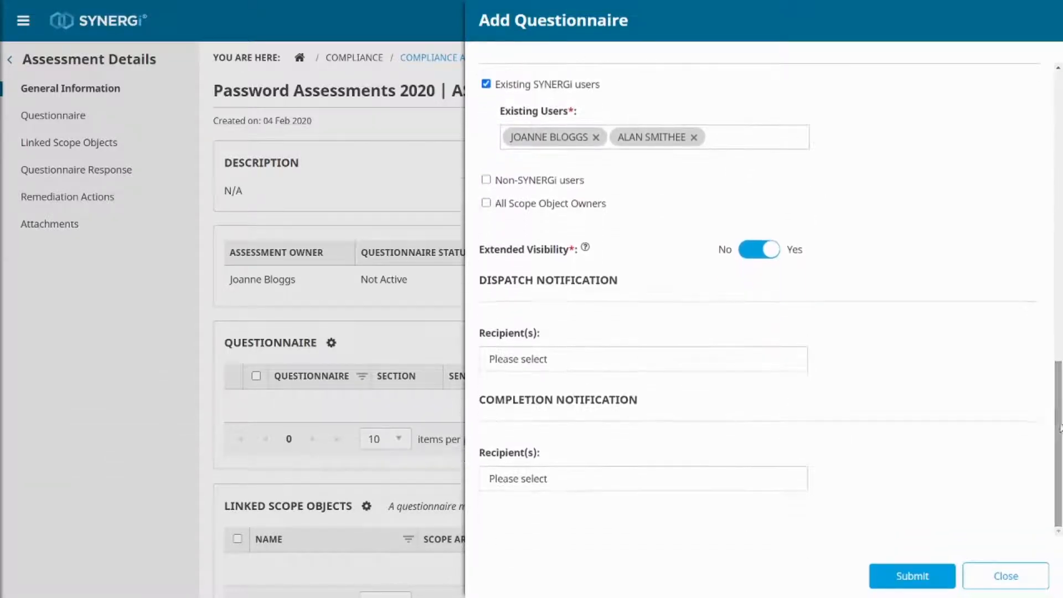
{"action": "left_click", "coordinate": [950, 568]}
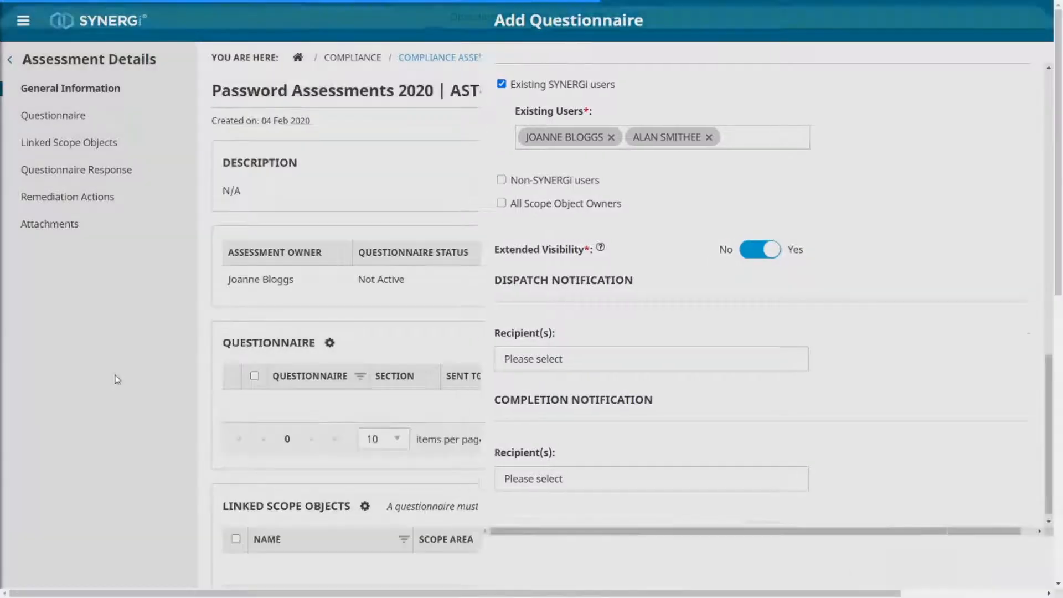
Step: Unlink the single scope object Copy of TripleDES from the assessment's linked scope objects
{"action": "scroll", "coordinate": [1044, 268], "scroll_direction": "down", "scroll_amount": 5}
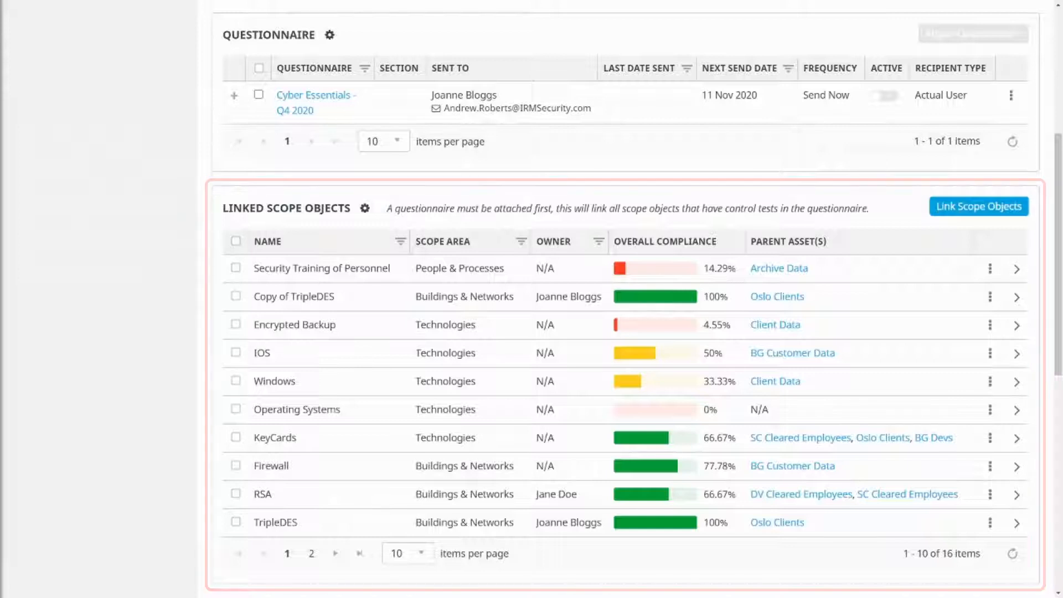
{"action": "left_click", "coordinate": [990, 299]}
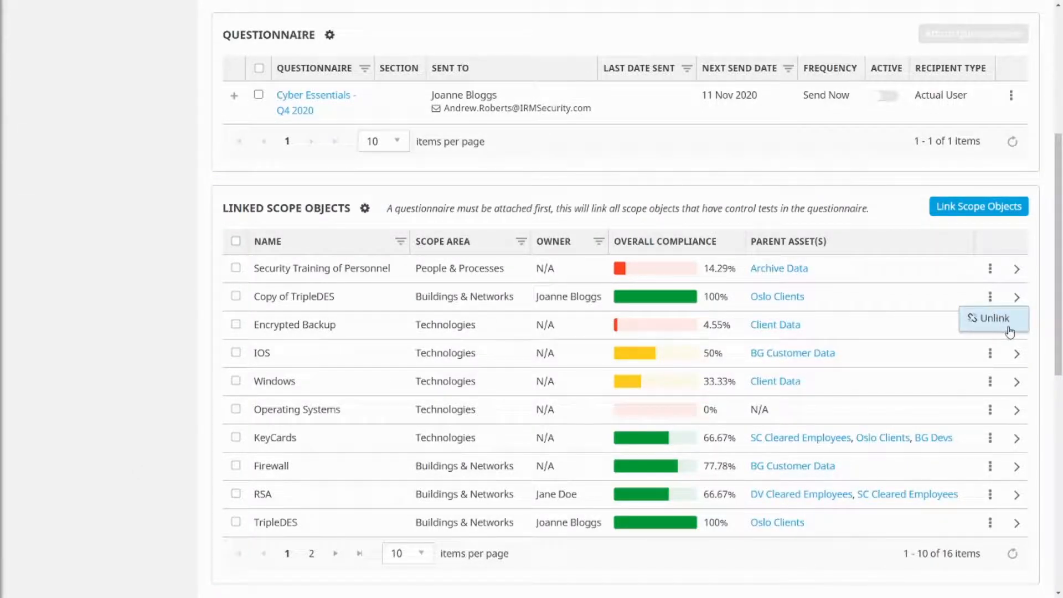
{"action": "left_click", "coordinate": [1005, 327]}
{"action": "left_click", "coordinate": [540, 354]}
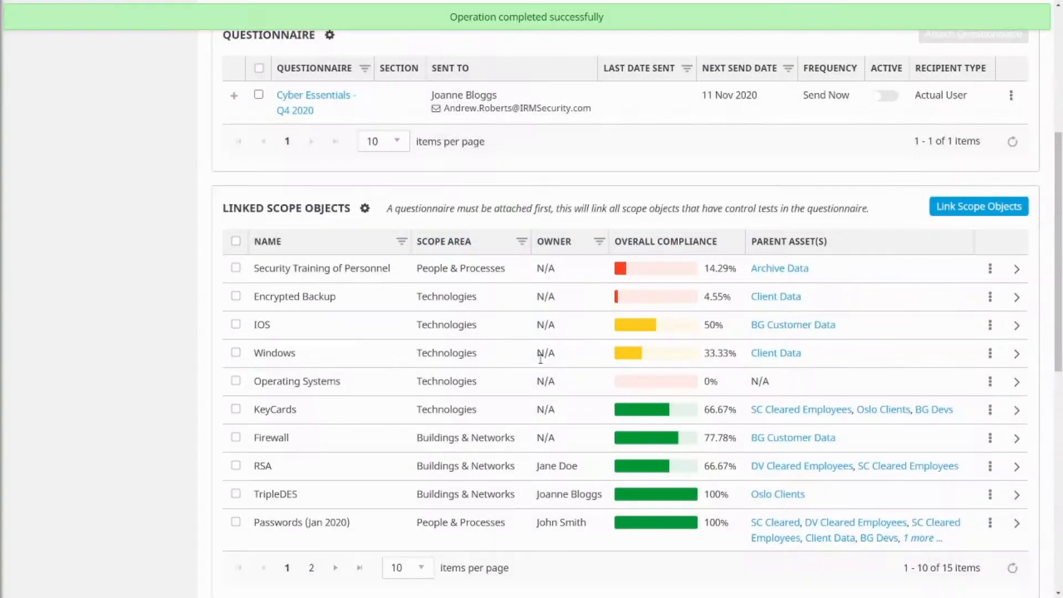
Step: Unlink the Firewall, RSA and TripleDES scope objects from the assessment together
{"action": "left_click", "coordinate": [236, 438]}
{"action": "left_click", "coordinate": [236, 465]}
{"action": "left_click", "coordinate": [236, 493]}
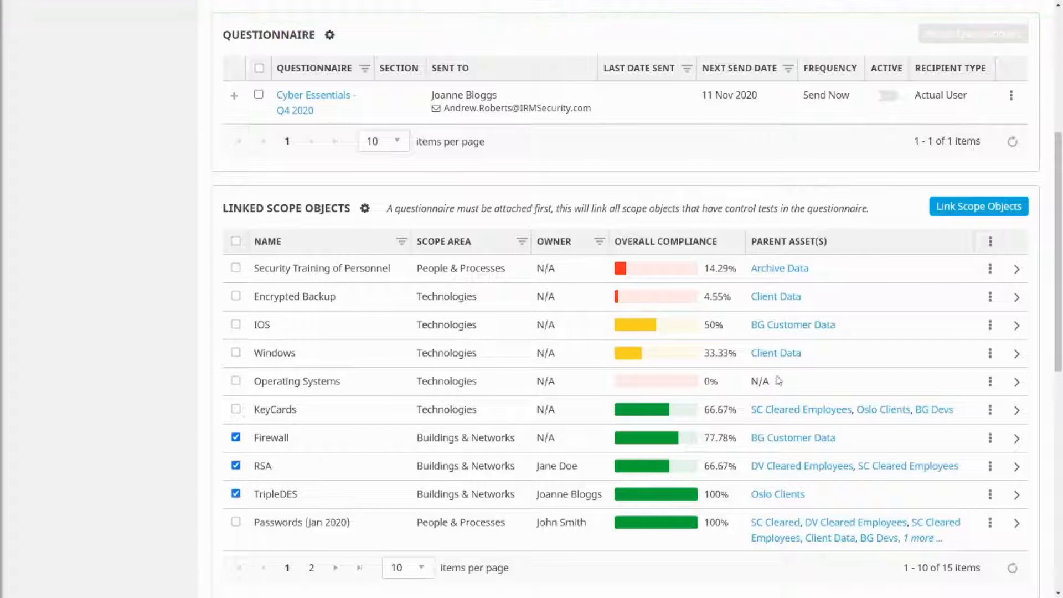
{"action": "left_click", "coordinate": [990, 241]}
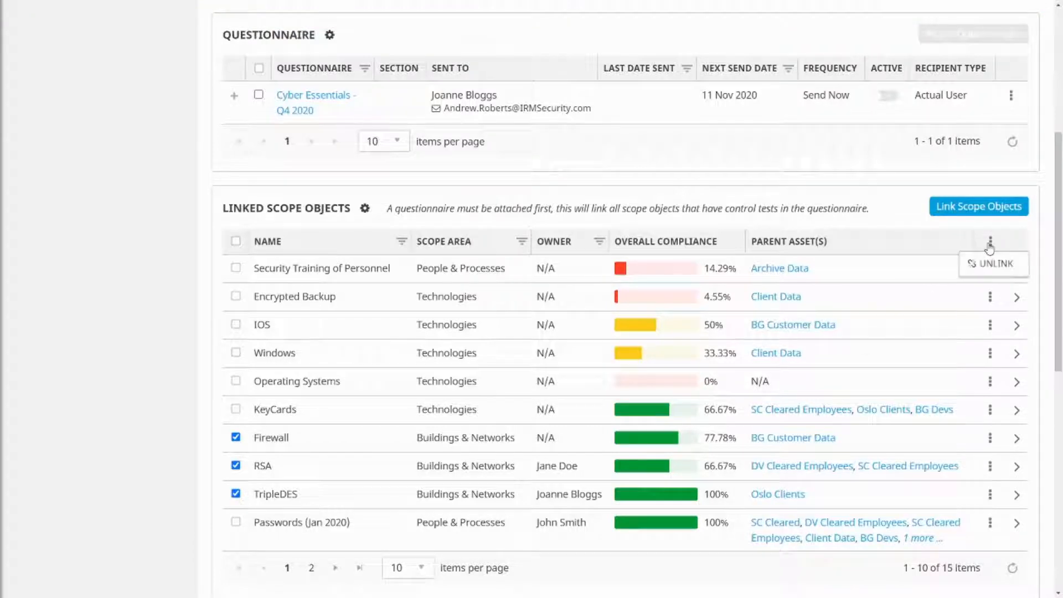
{"action": "left_click", "coordinate": [1010, 276]}
{"action": "left_click", "coordinate": [543, 351]}
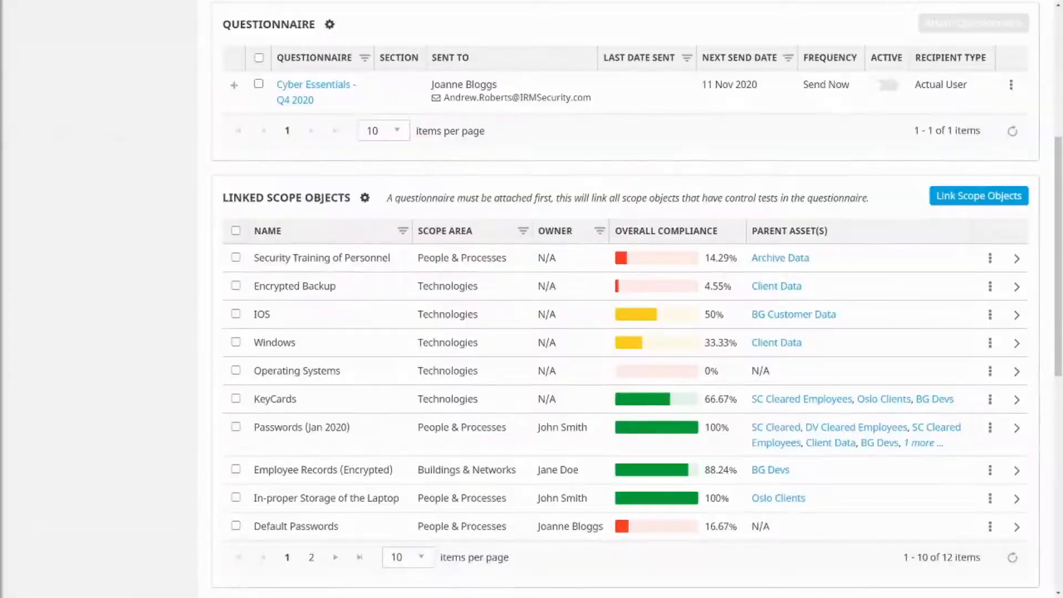
Step: Open the scope object linking form and select Passwords (Nov 2020)
{"action": "left_click", "coordinate": [978, 204]}
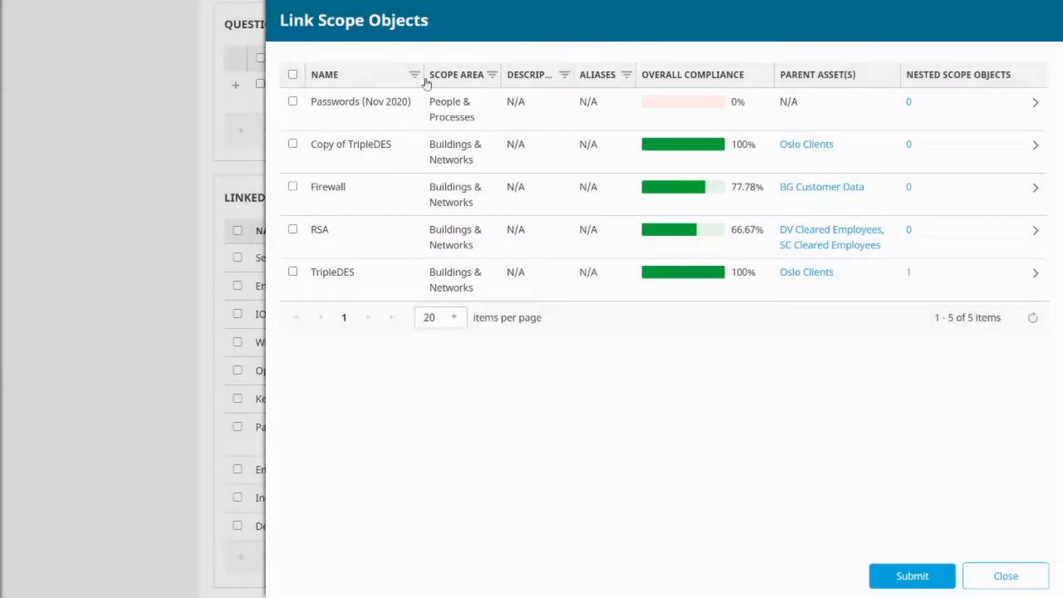
{"action": "left_click", "coordinate": [292, 101]}
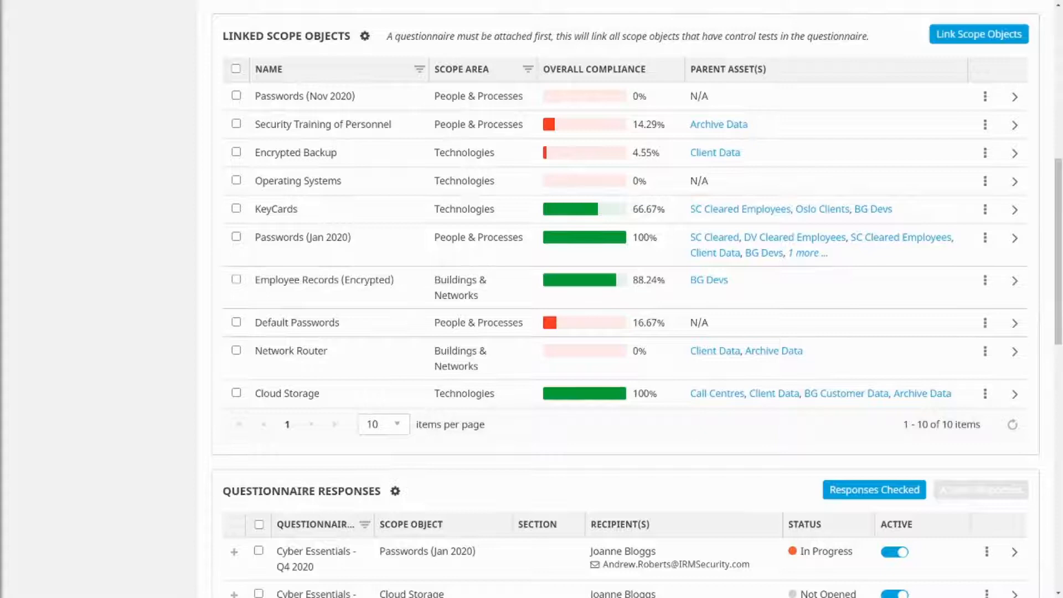
Step: Resend the Secure Configuration section of the Cyber Essentials - Q4 2020 questionnaire to its current recipient
{"action": "left_click_drag", "start_coordinate": [1061, 194], "coordinate": [1060, 335]}
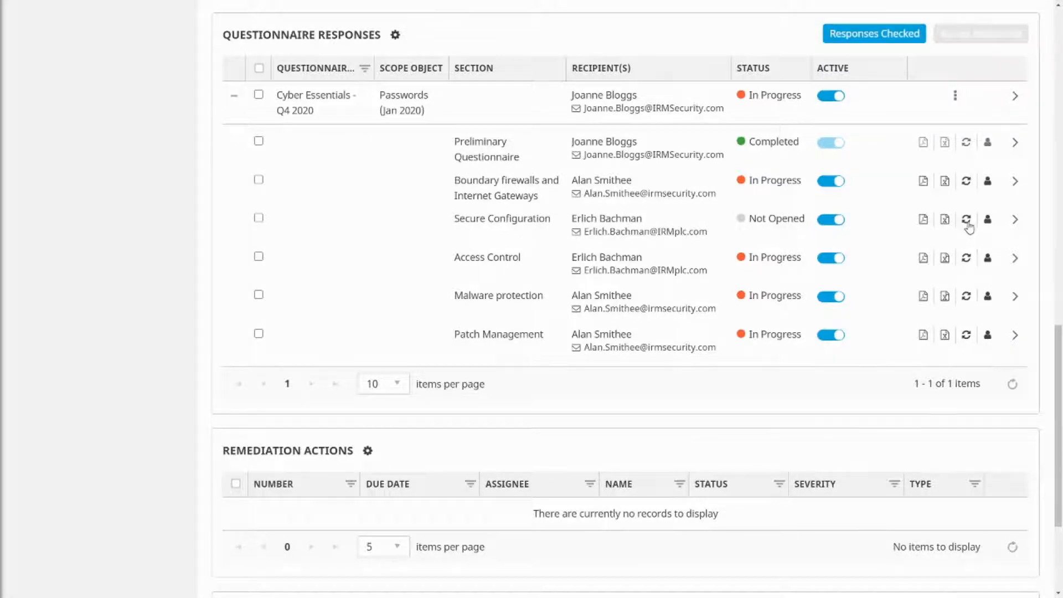
{"action": "left_click", "coordinate": [966, 220]}
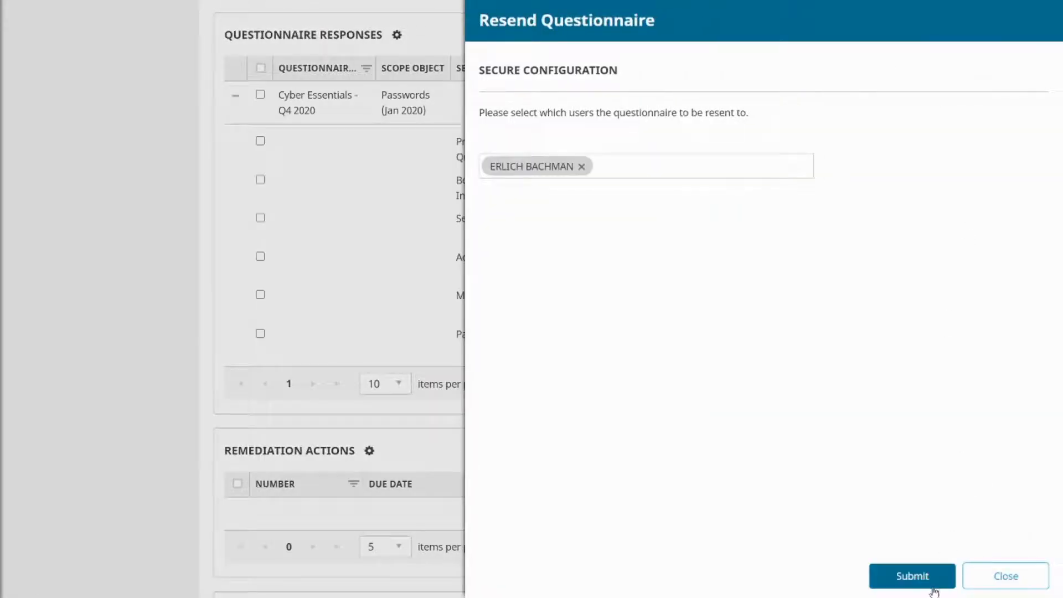
{"action": "left_click", "coordinate": [931, 576]}
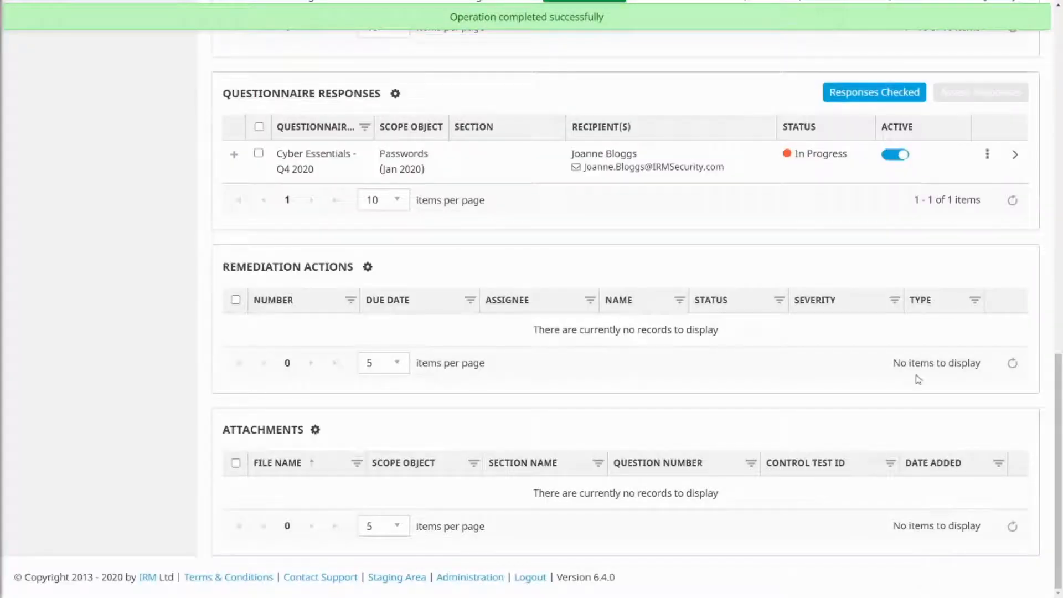
Step: Expand the Cyber Essentials - Q4 2020 response for Passwords (Jan 2020) and examine its sections' recipients and statuses
{"action": "left_click", "coordinate": [234, 155]}
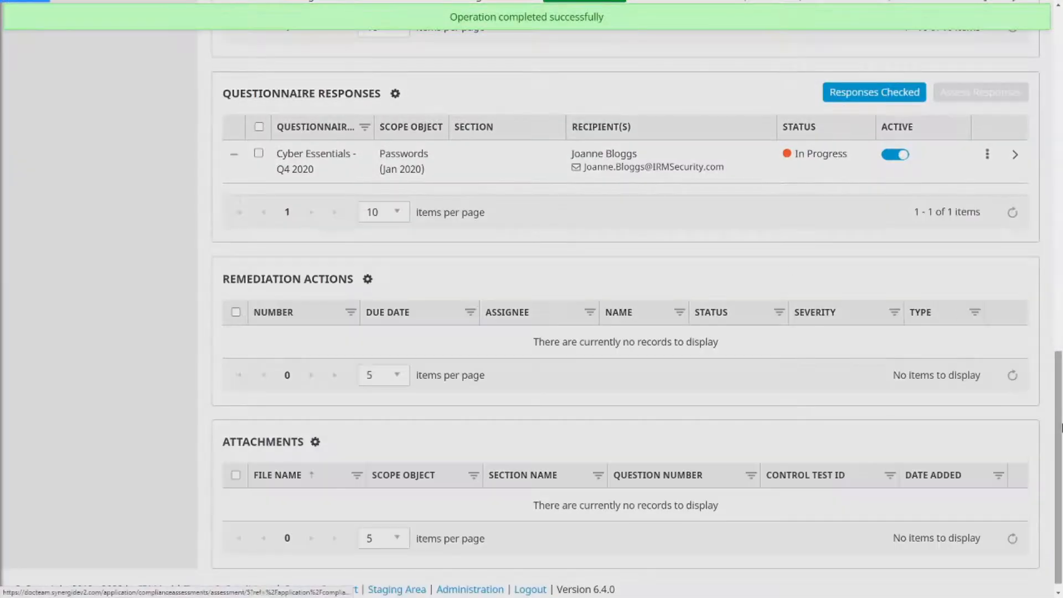
{"action": "scroll", "coordinate": [1060, 353], "scroll_direction": "down", "scroll_amount": 1}
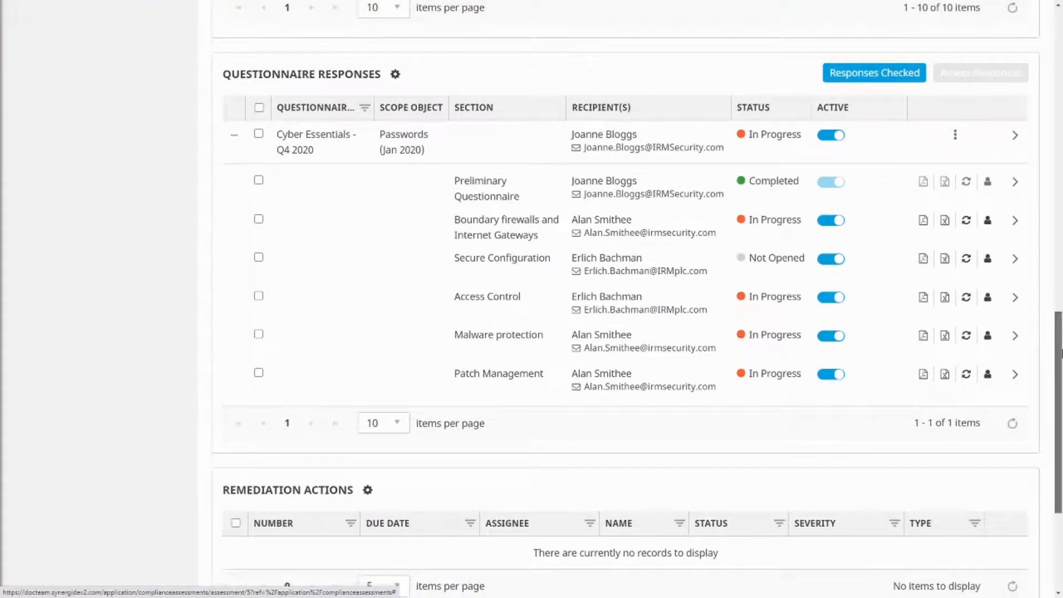
{"action": "scroll", "coordinate": [1060, 353], "scroll_direction": "down", "scroll_amount": 2}
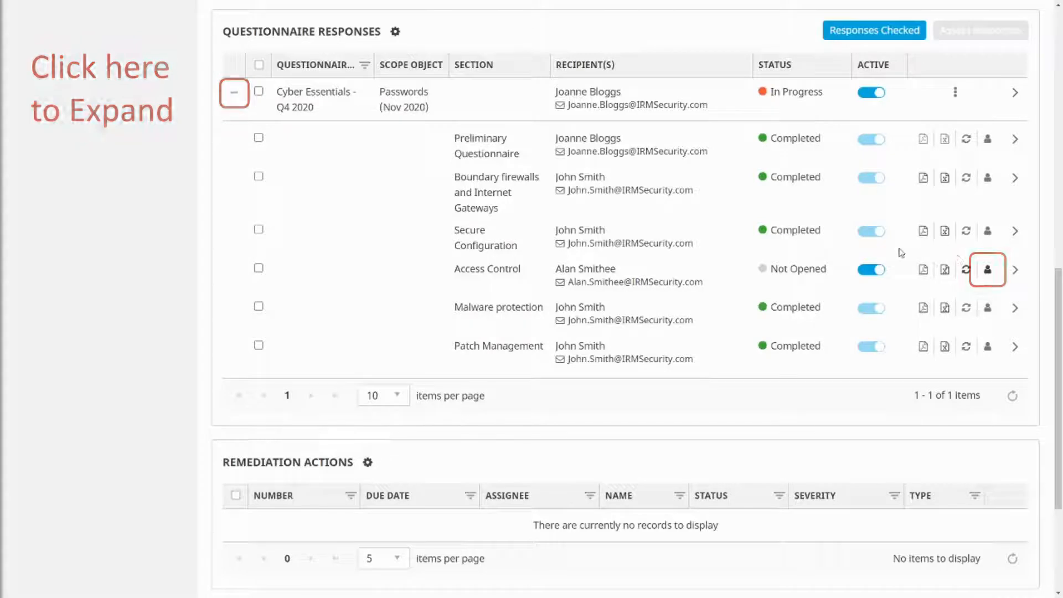
Step: Replace the Access Control section's current recipient with two existing SYNERGi users and submit the change
{"action": "left_click", "coordinate": [988, 271]}
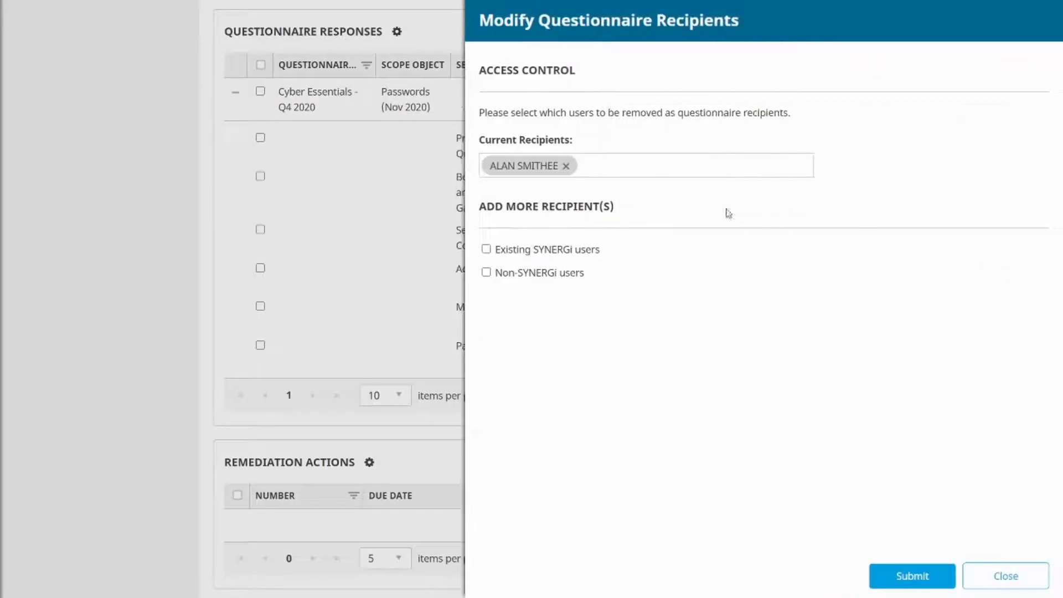
{"action": "left_click", "coordinate": [574, 249]}
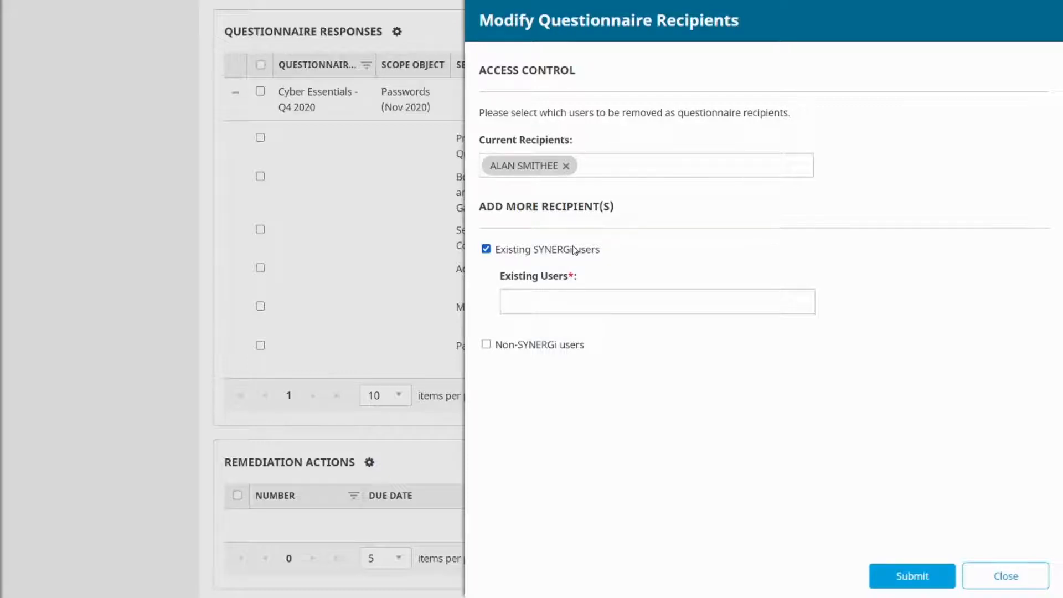
{"action": "left_click", "coordinate": [574, 249]}
{"action": "left_click", "coordinate": [575, 277]}
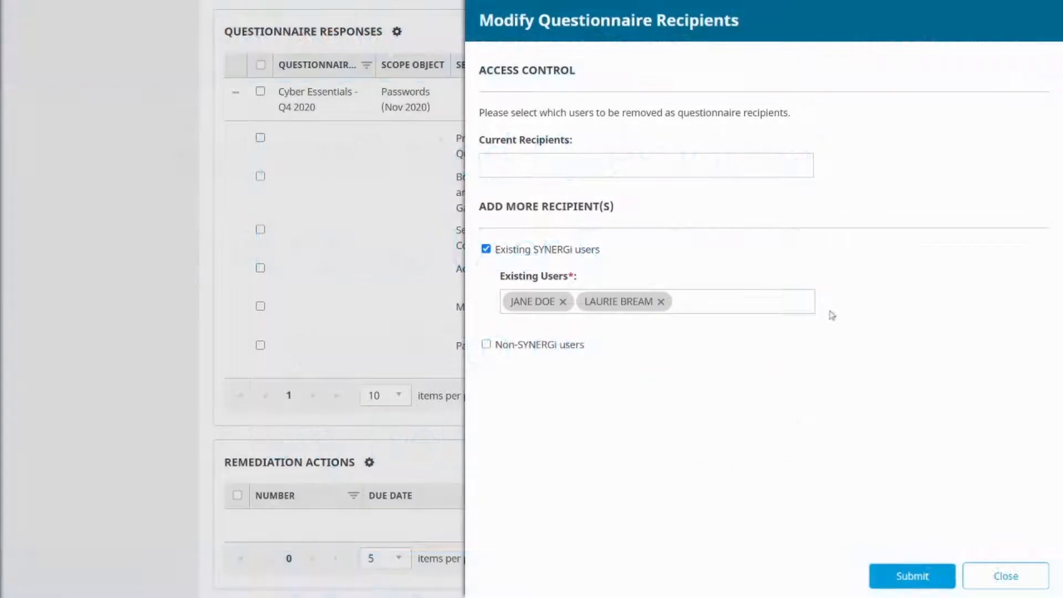
{"action": "left_click", "coordinate": [927, 577]}
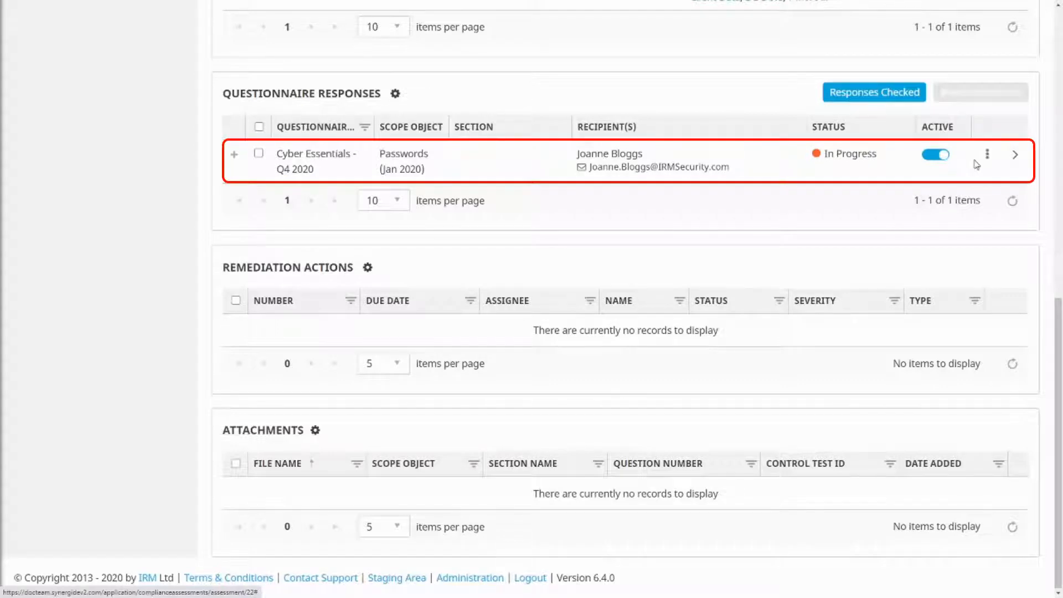
Step: Put the Cyber Essentials - Q4 2020 questionnaire response for Passwords (Jan 2020) on hold
{"action": "left_click", "coordinate": [946, 160]}
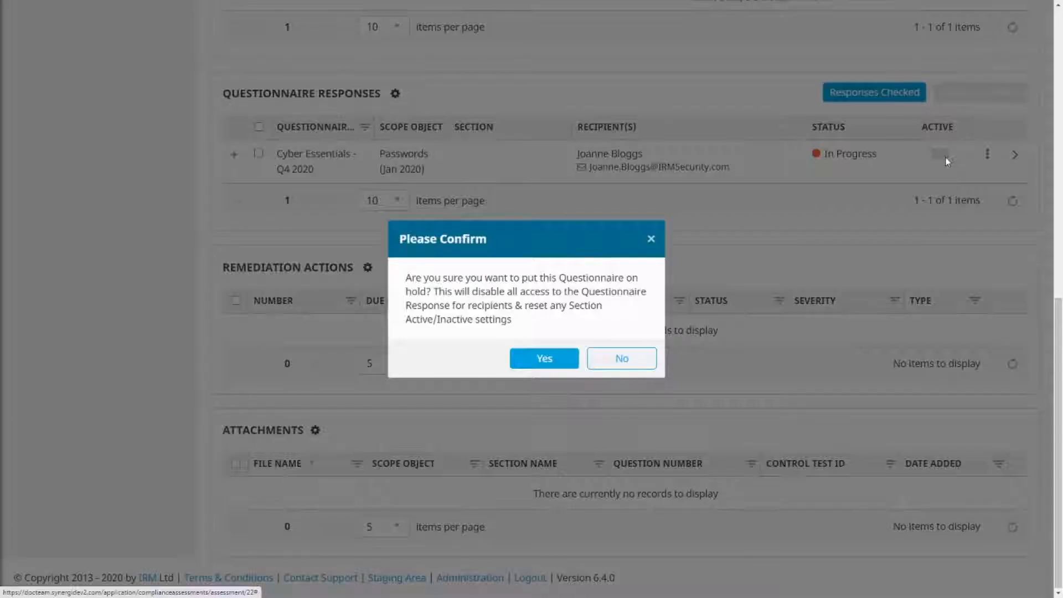
{"action": "left_click", "coordinate": [549, 363]}
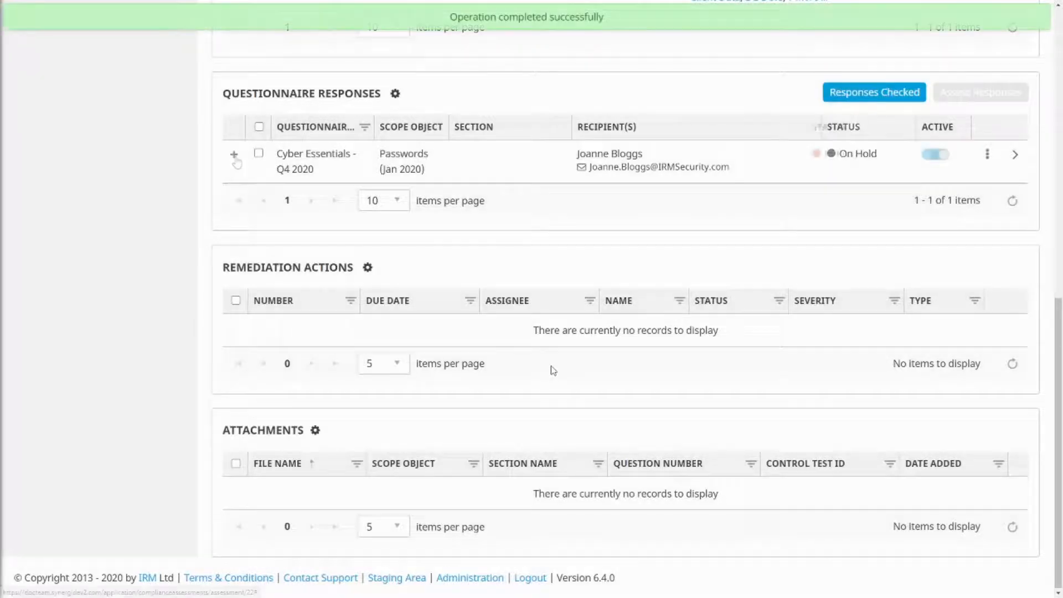
Step: Expand the Passwords (Jan 2020) response and switch its Boundary firewalls and Internet Gateways section to inactive
{"action": "left_click", "coordinate": [234, 155]}
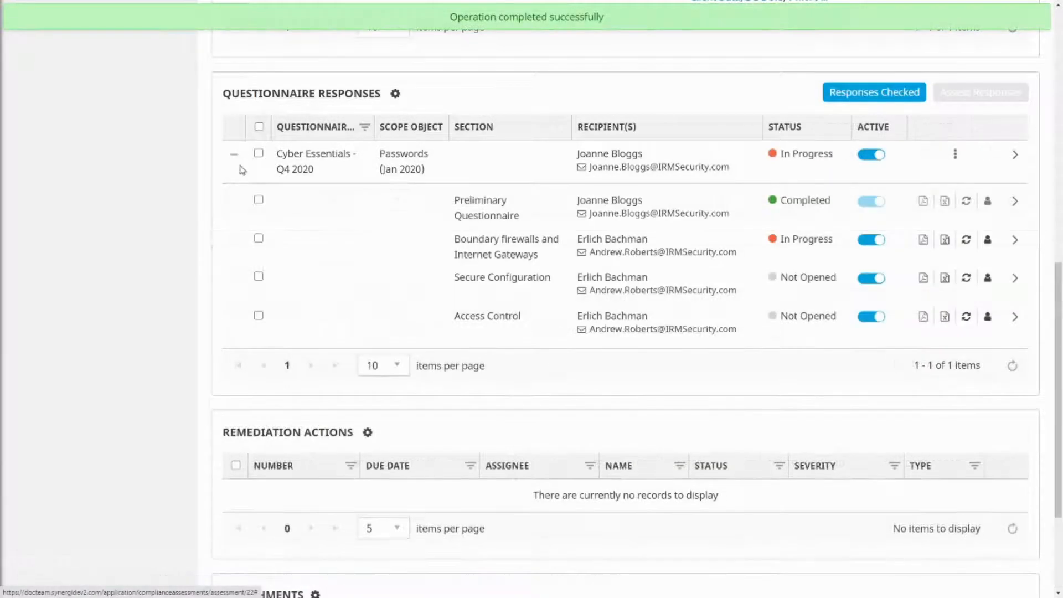
{"action": "left_click", "coordinate": [873, 245]}
{"action": "left_click", "coordinate": [544, 351]}
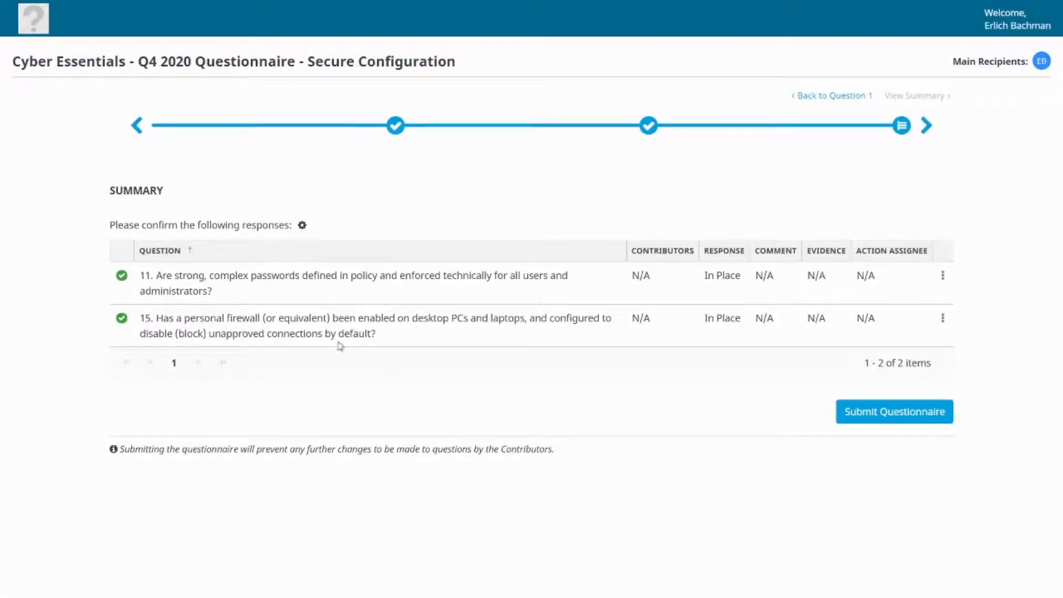
Step: Submit the answered Secure Configuration section of the Cyber Essentials - Q4 2020 questionnaire from its summary
{"action": "left_click", "coordinate": [855, 415]}
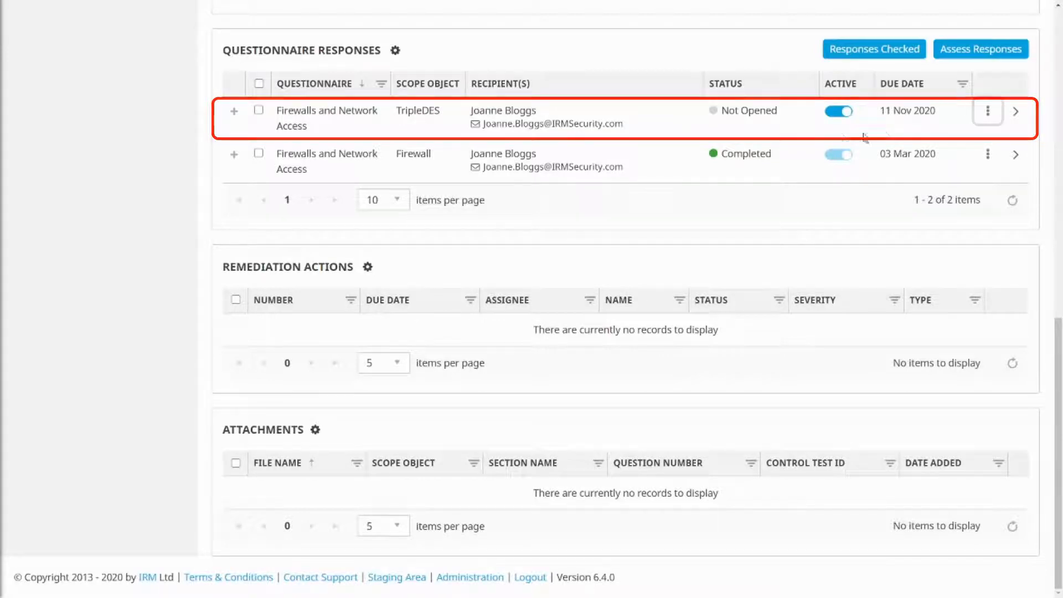
Step: Extend the due date of the Firewalls and Network Access response for TripleDES to 30 Nov 2020 and submit it
{"action": "left_click", "coordinate": [988, 116]}
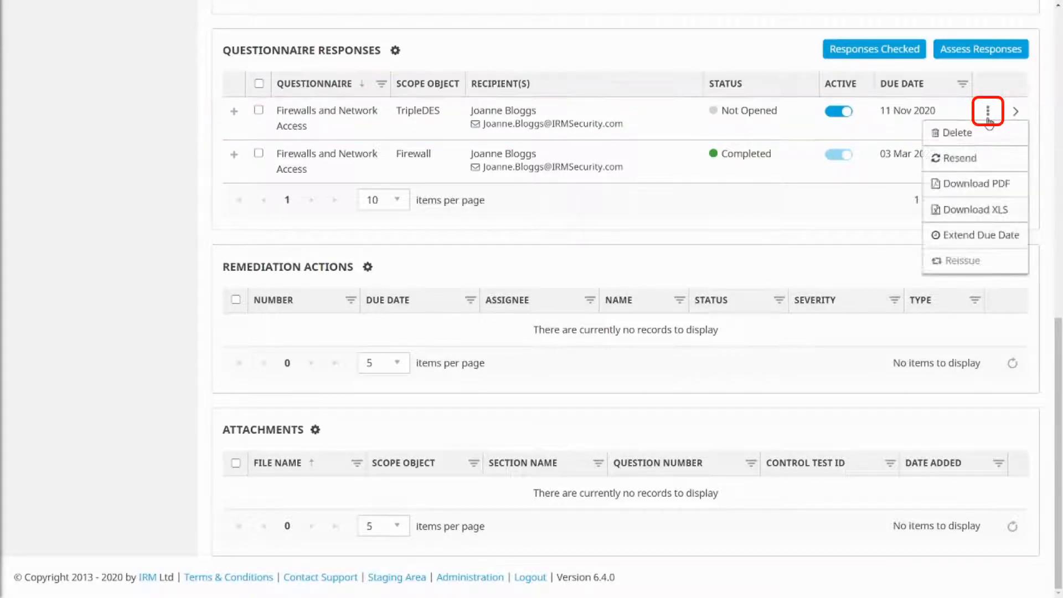
{"action": "left_click", "coordinate": [1012, 236]}
{"action": "left_click", "coordinate": [587, 96]}
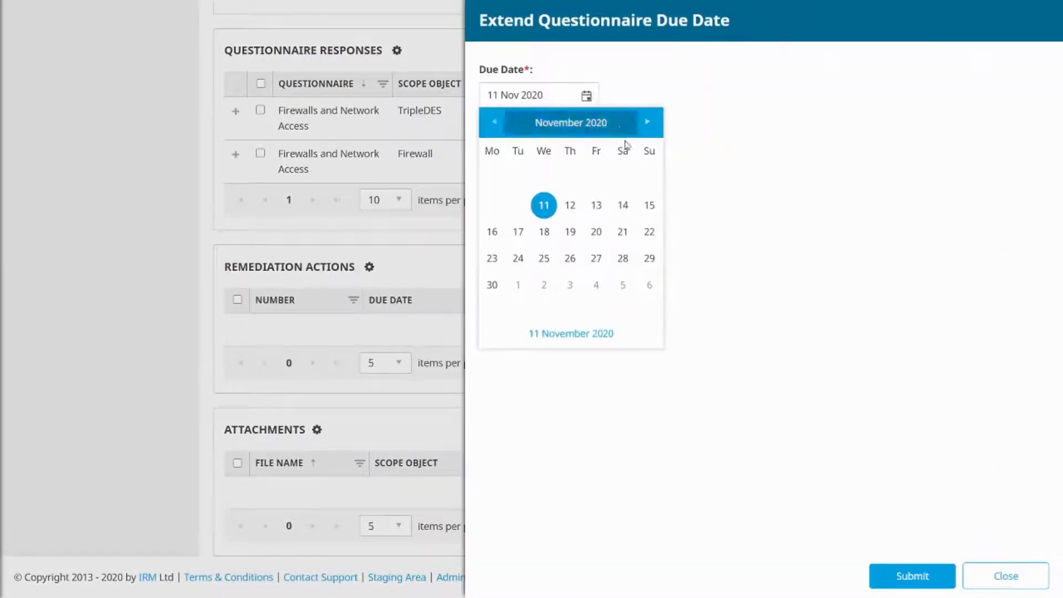
{"action": "left_click", "coordinate": [495, 287]}
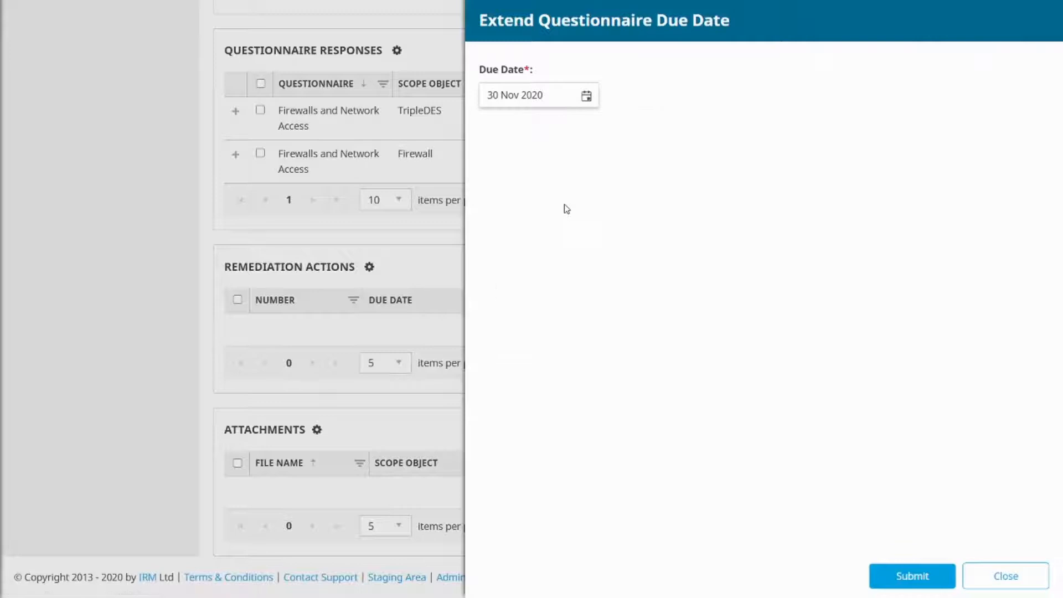
{"action": "left_click", "coordinate": [587, 96]}
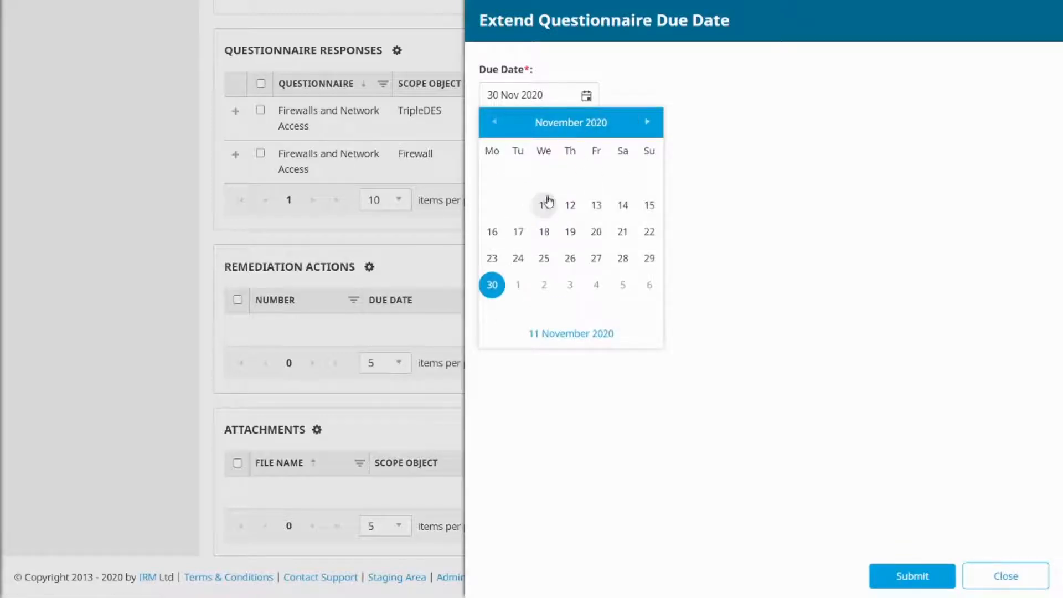
{"action": "left_click", "coordinate": [912, 575]}
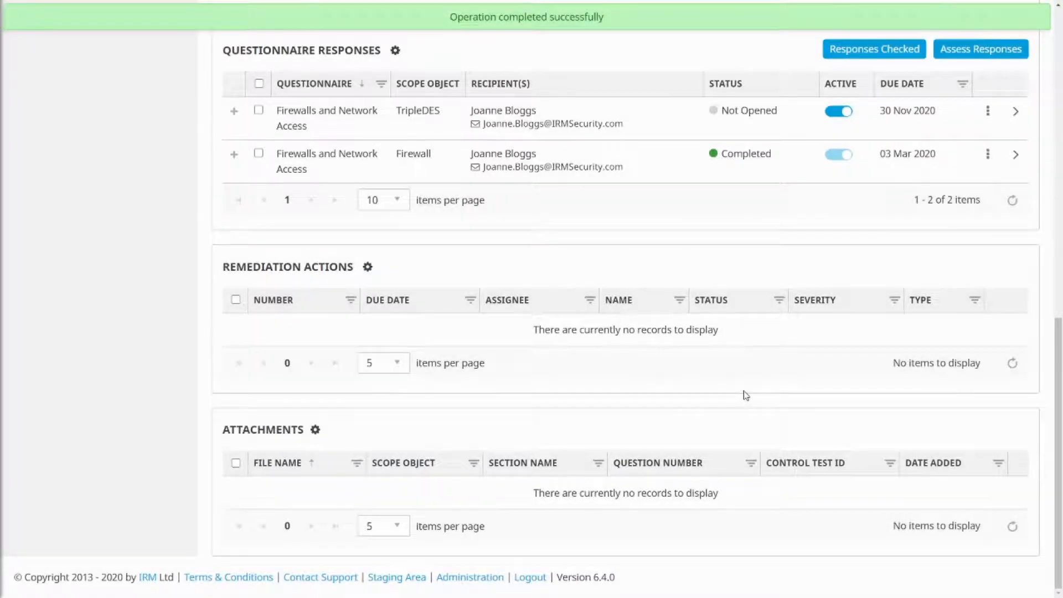
{"action": "left_click", "coordinate": [987, 154]}
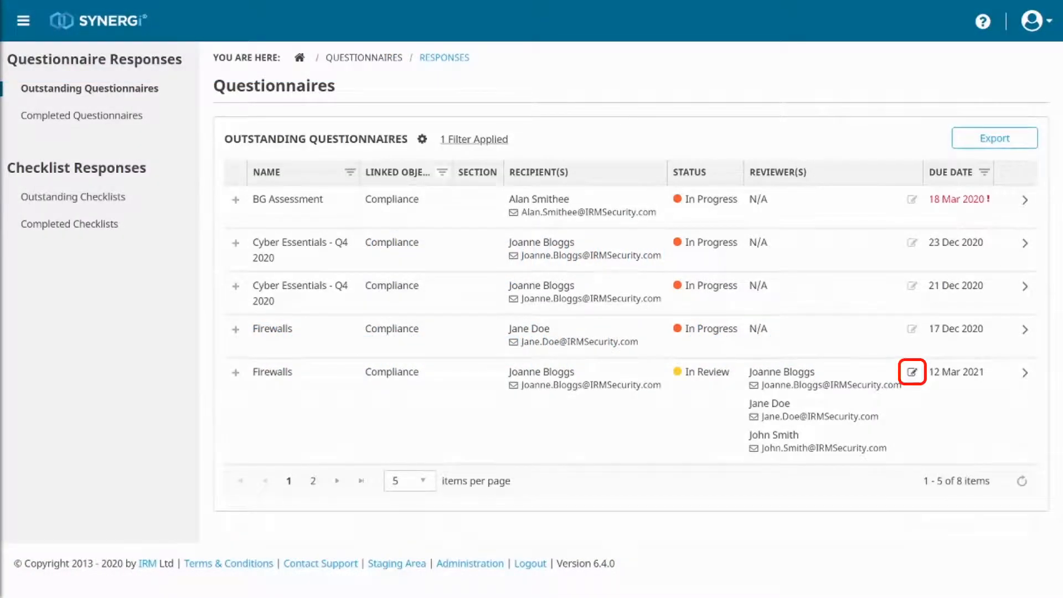
Step: Open the reviewers of the outstanding Firewalls questionnaire that is In Review for editing
{"action": "left_click", "coordinate": [911, 371]}
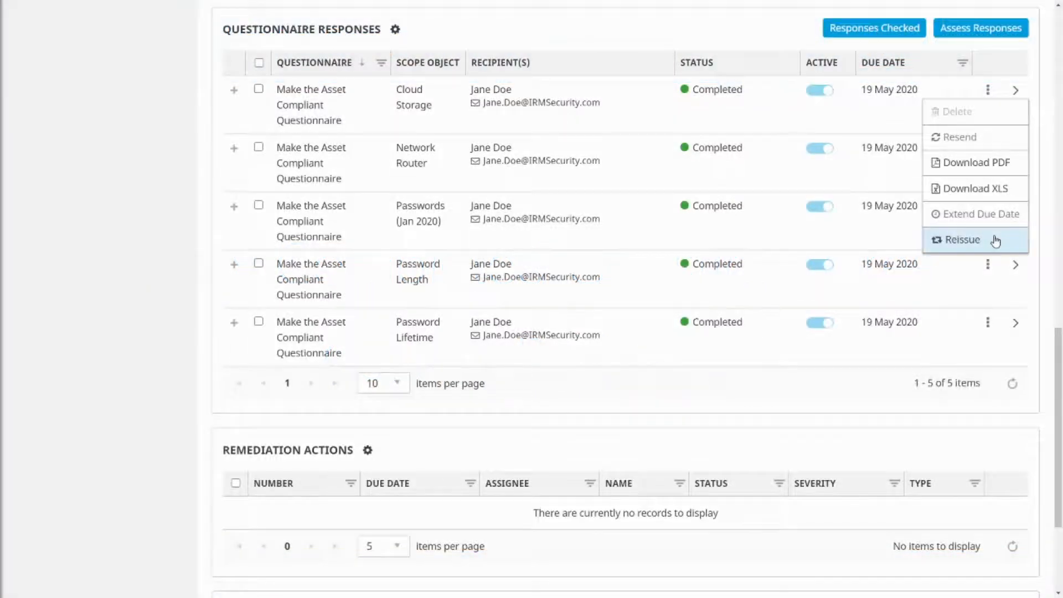
Step: Start reissuing the completed Make the Asset Compliant Questionnaire for Cloud Storage, choosing an existing SYNERGi user as its recipient
{"action": "left_click", "coordinate": [995, 239]}
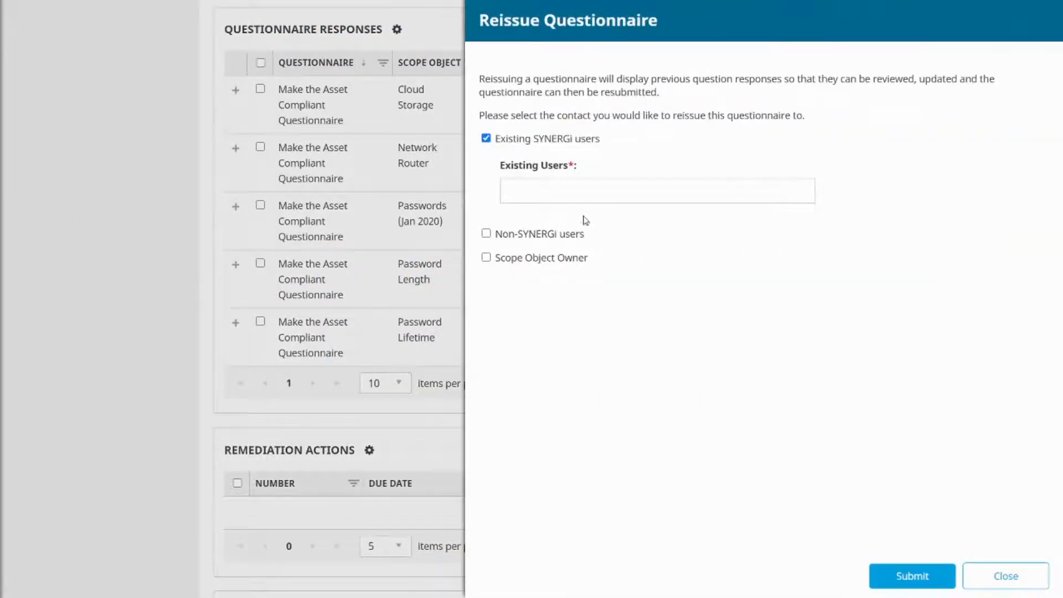
{"action": "left_click", "coordinate": [629, 191]}
{"action": "left_click", "coordinate": [622, 260]}
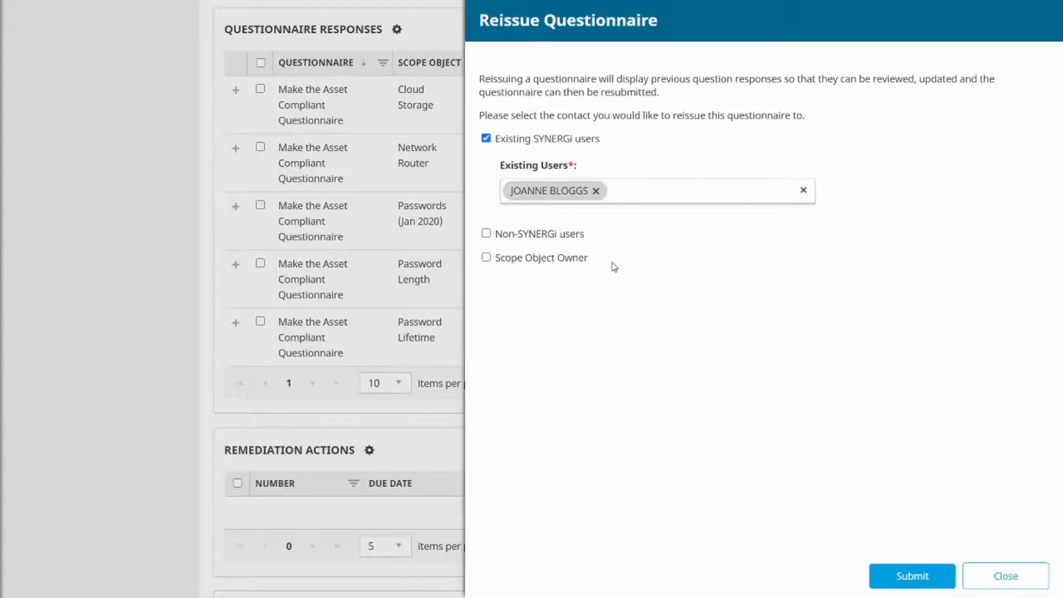
{"action": "left_click", "coordinate": [540, 239]}
{"action": "left_click", "coordinate": [553, 240]}
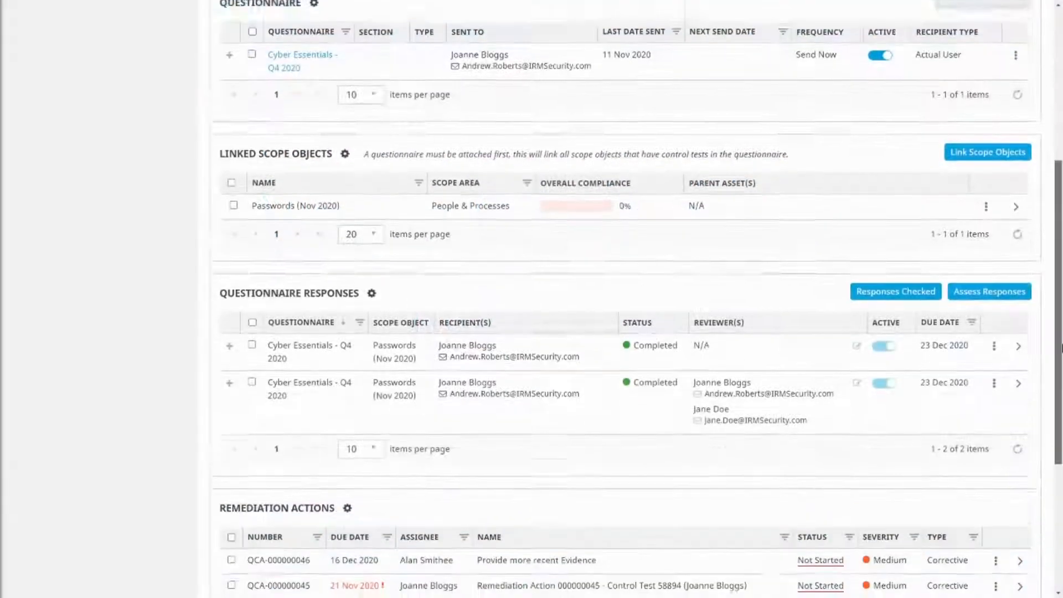
Step: Open the completed Cyber Essentials - Q4 2020 response for Passwords (Nov 2020) that has reviewers assigned
{"action": "scroll", "coordinate": [1059, 441], "scroll_direction": "down", "scroll_amount": 2}
{"action": "scroll", "coordinate": [1059, 441], "scroll_direction": "down", "scroll_amount": 2}
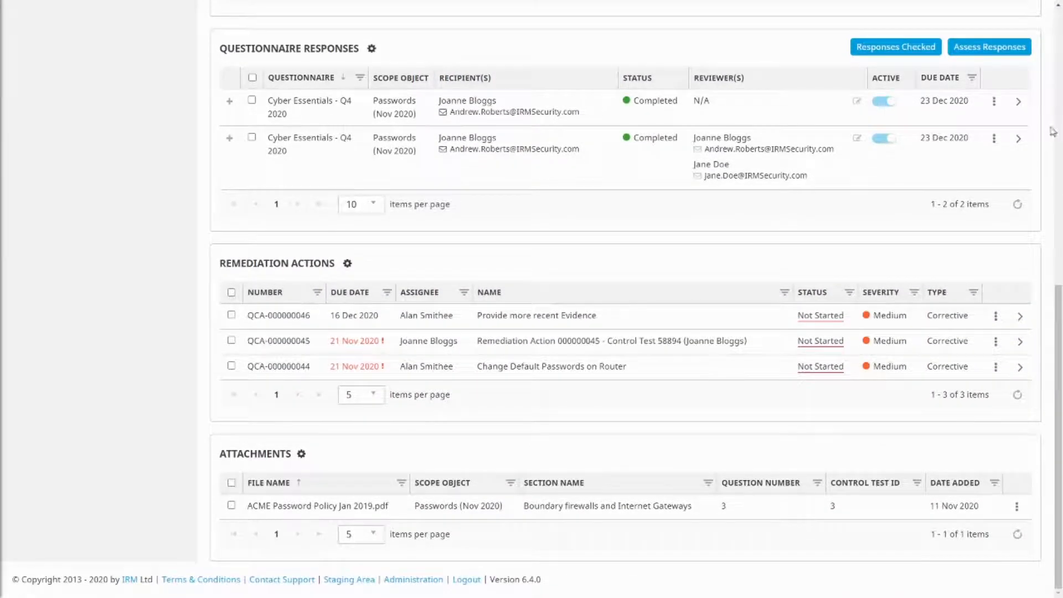
{"action": "left_click", "coordinate": [1018, 142]}
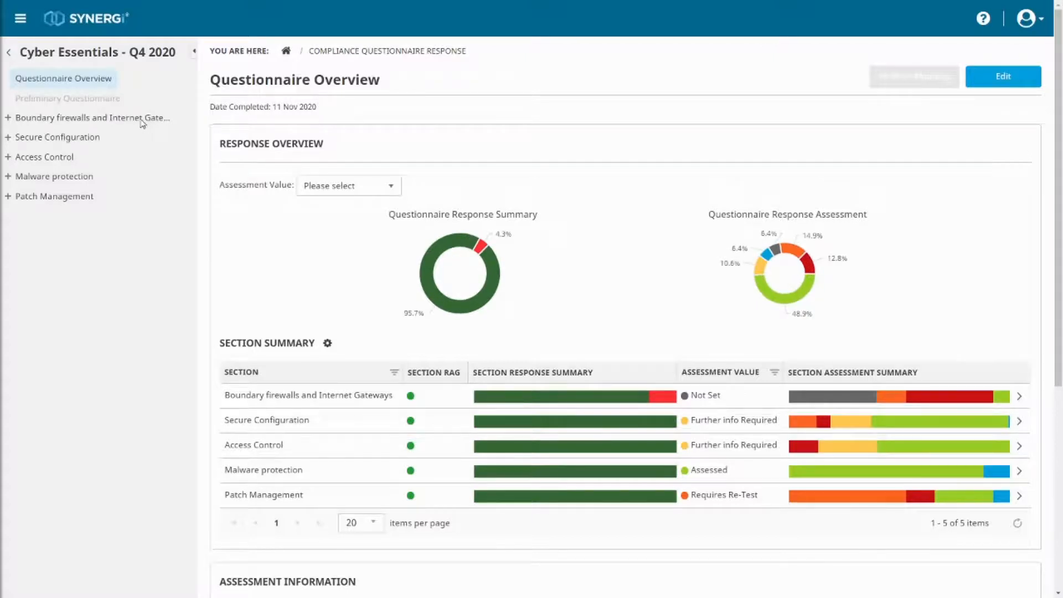
Step: Examine the Boundary firewalls and Internet Gateways section, its Question 1 and the response summary charts in the Questionnaire Overview
{"action": "left_click", "coordinate": [142, 122]}
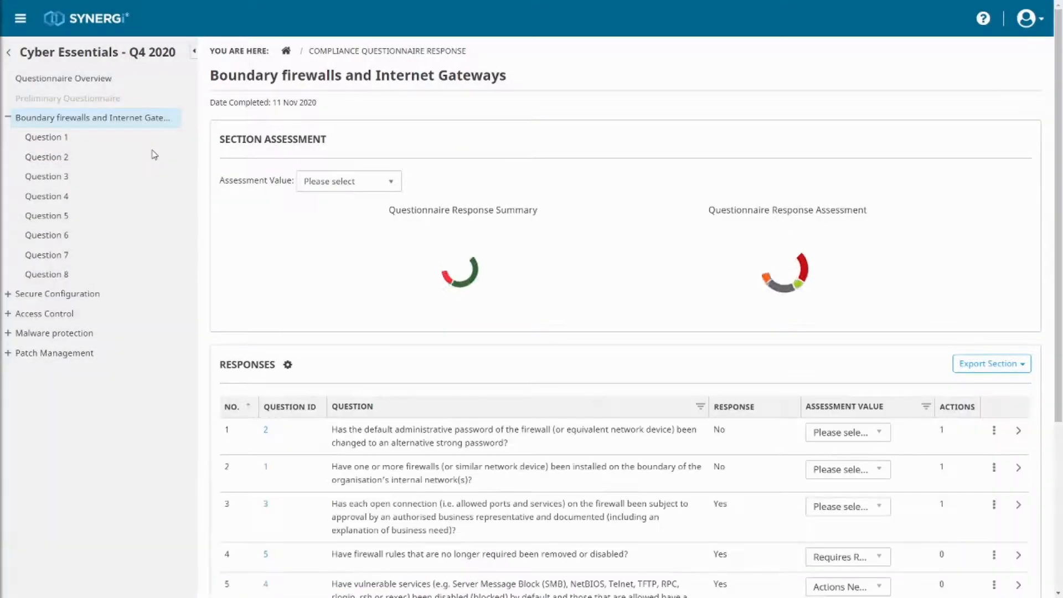
{"action": "left_click", "coordinate": [55, 143]}
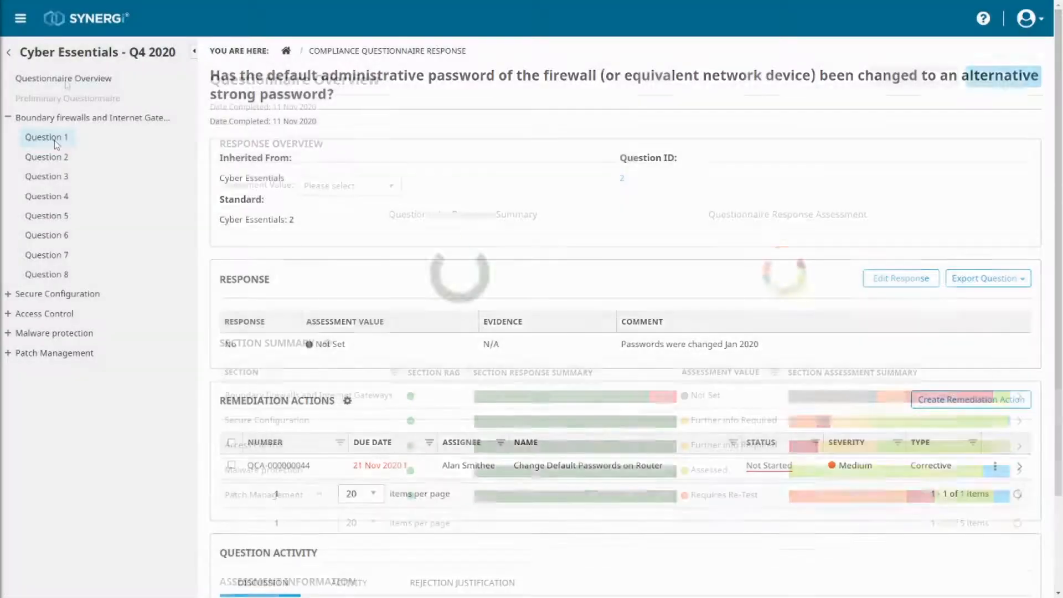
{"action": "left_click", "coordinate": [62, 79]}
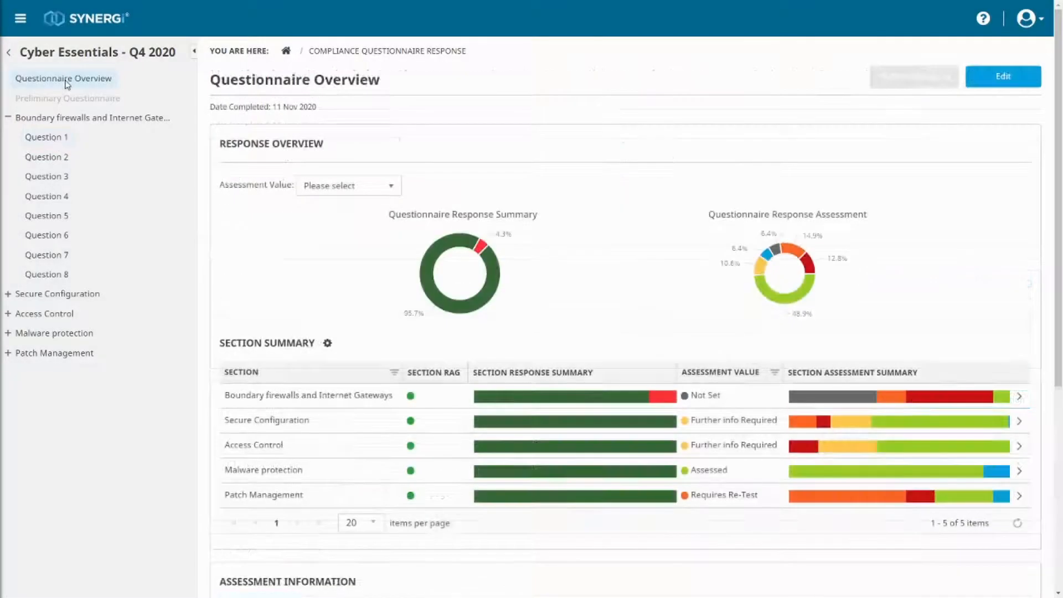
{"action": "mouse_move", "coordinate": [496, 270]}
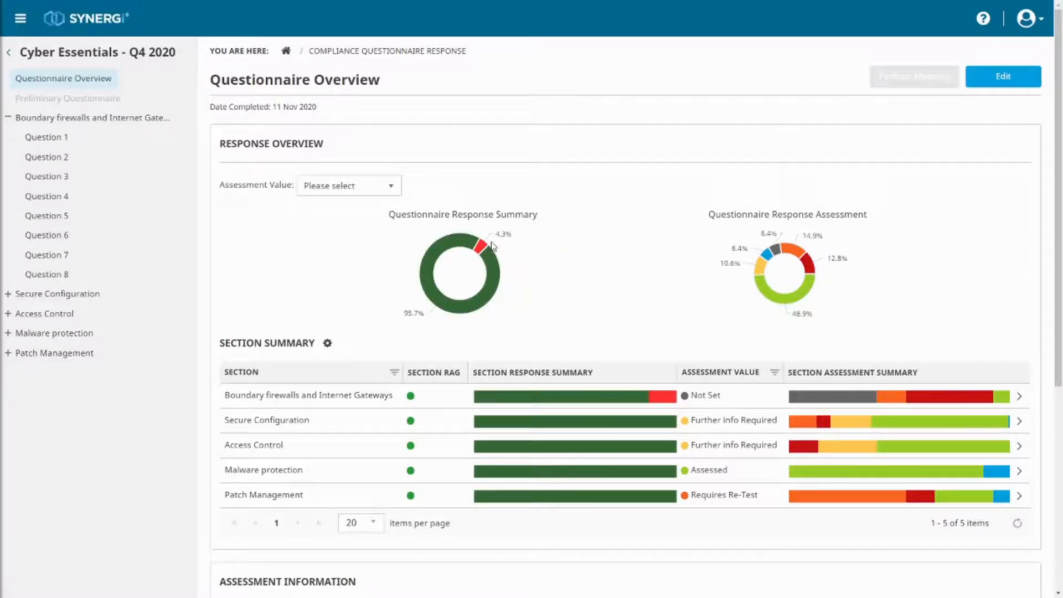
{"action": "mouse_move", "coordinate": [485, 247]}
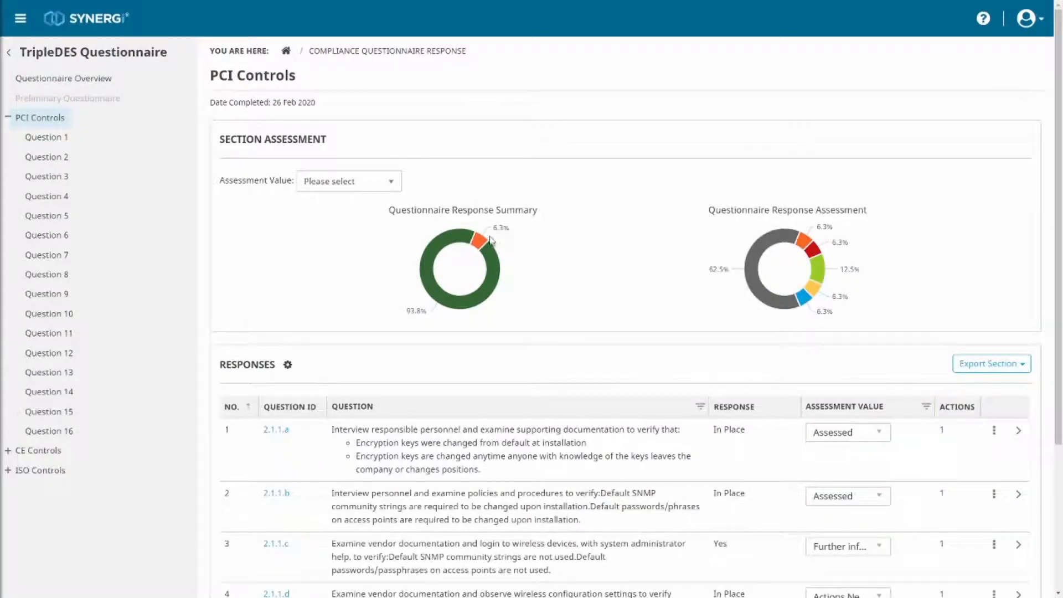
{"action": "mouse_move", "coordinate": [476, 242]}
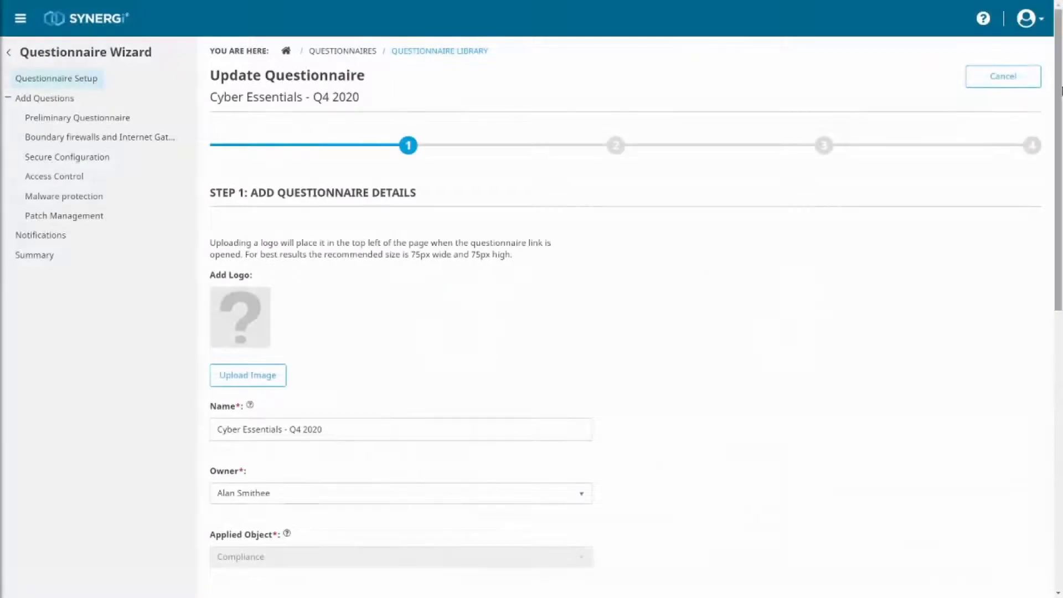
Step: Examine the RAG status values and the available assessment groups in the Cyber Essentials - Q4 2020 questionnaire setup
{"action": "left_click_drag", "start_coordinate": [1058, 105], "coordinate": [1058, 378]}
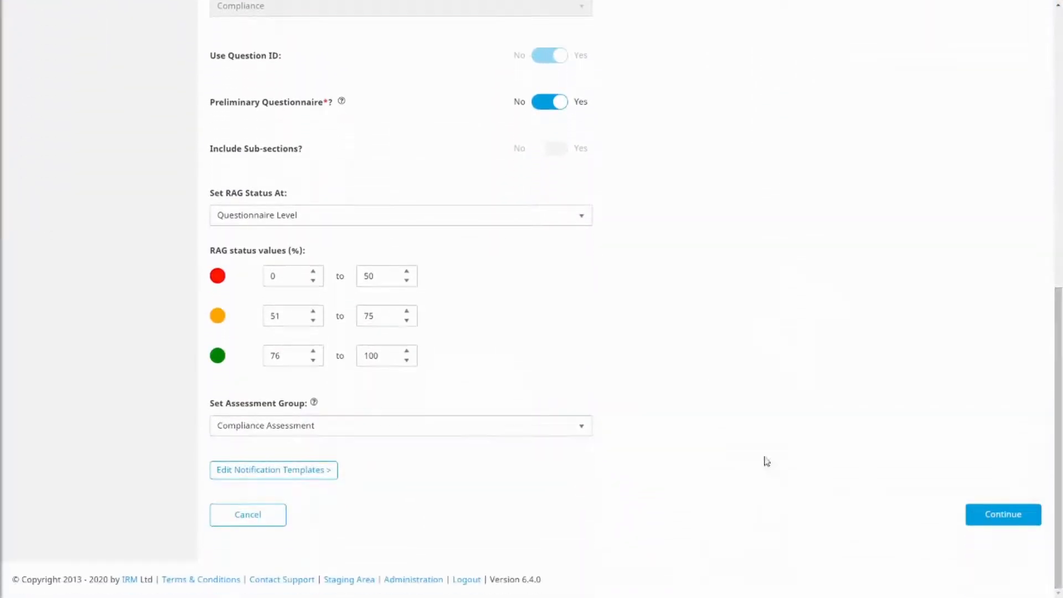
{"action": "left_click", "coordinate": [566, 431]}
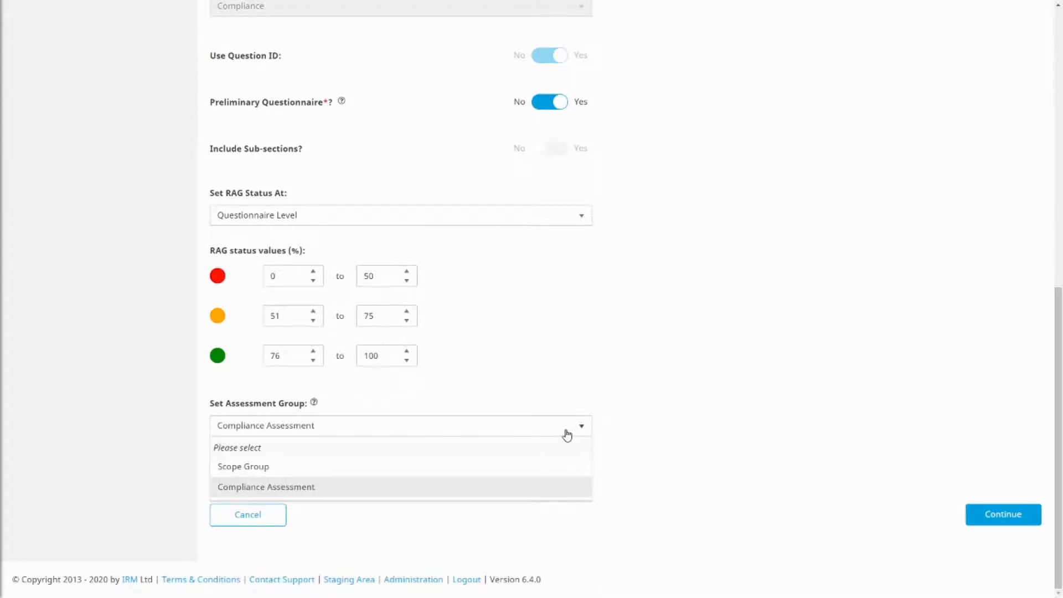
{"action": "left_click", "coordinate": [567, 435]}
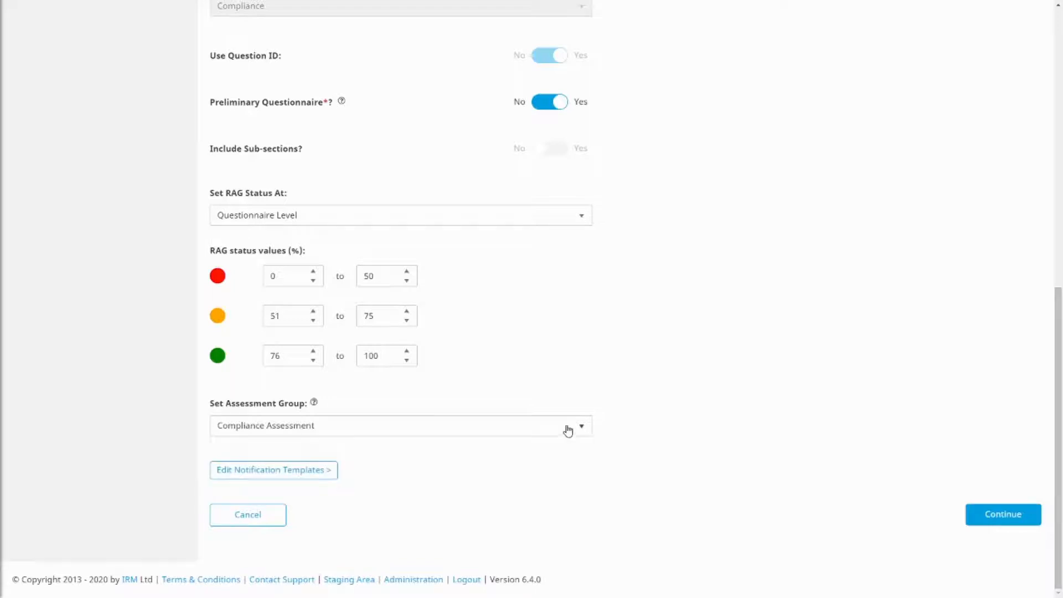
{"action": "scroll", "coordinate": [567, 413], "scroll_direction": "up", "scroll_amount": 10}
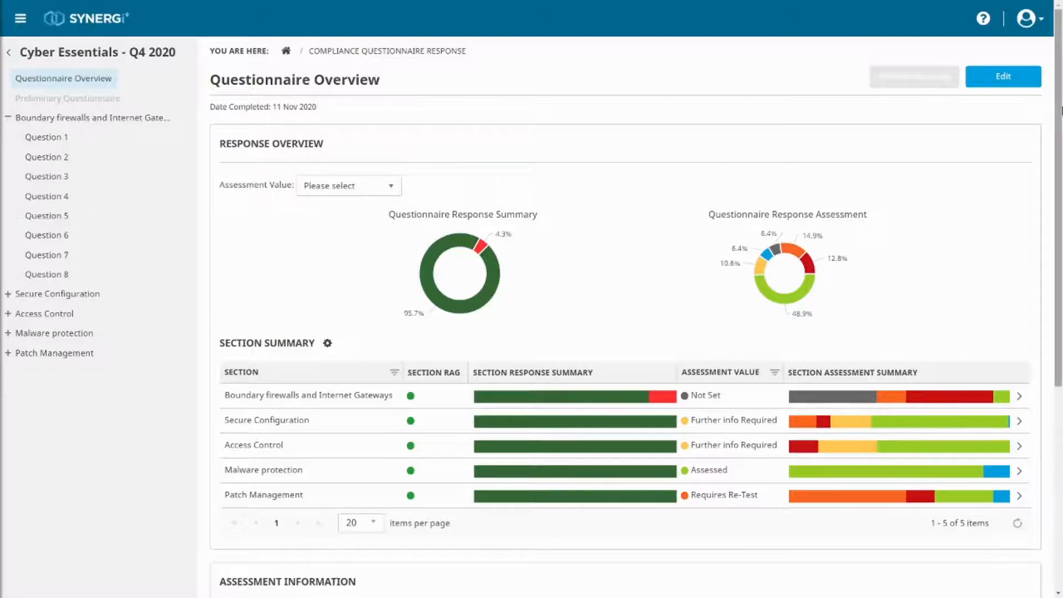
Step: Edit the questionnaire response assessment, choosing an assessor, the status In Progress and the assessment date 12 Nov 2020
{"action": "left_click", "coordinate": [1038, 77]}
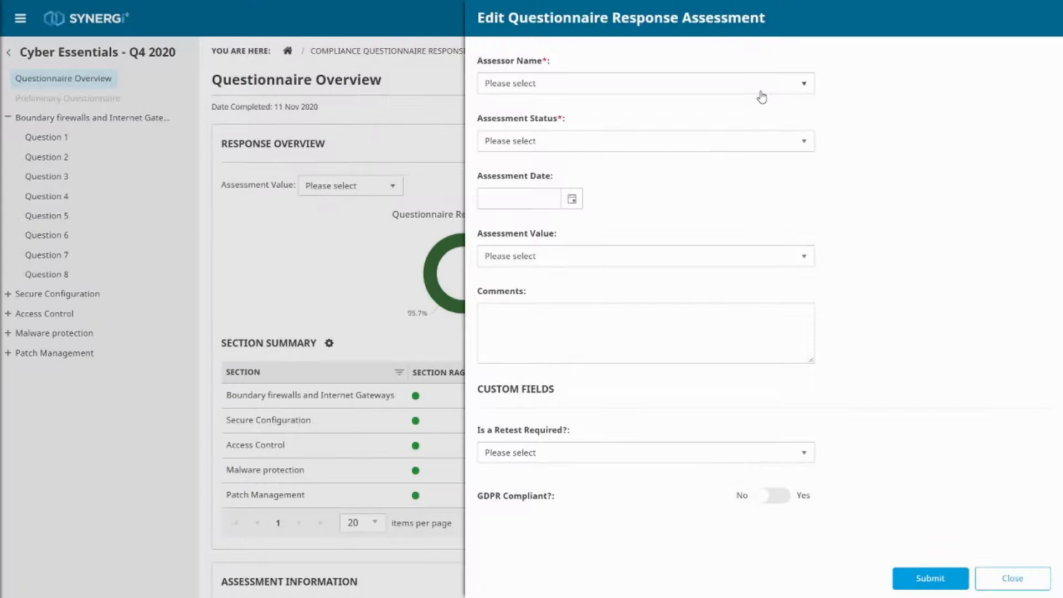
{"action": "left_click", "coordinate": [761, 91]}
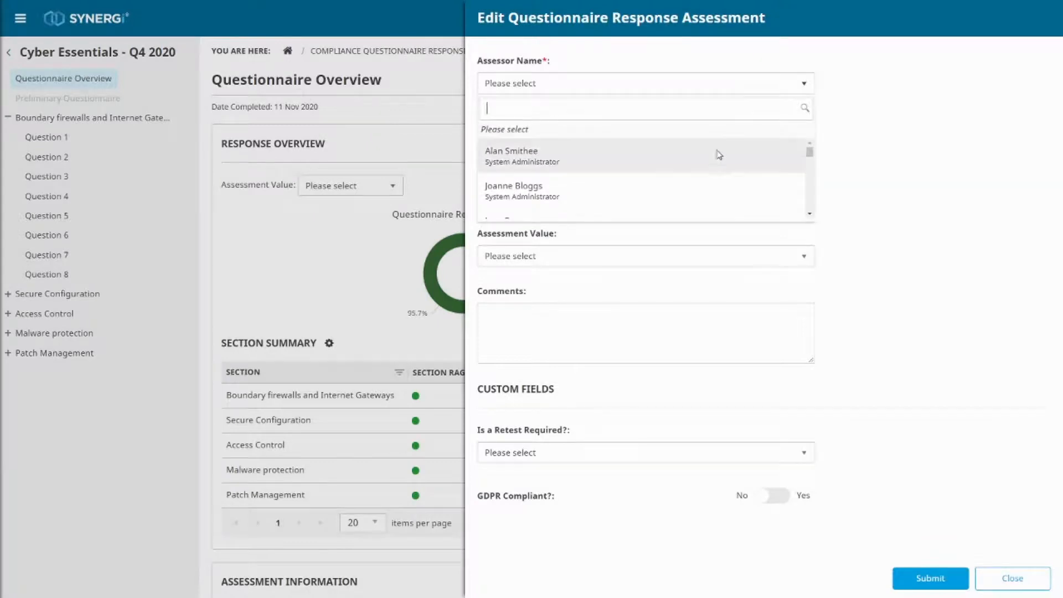
{"action": "left_click", "coordinate": [714, 158]}
{"action": "left_click", "coordinate": [643, 145]}
{"action": "left_click", "coordinate": [629, 224]}
{"action": "left_click", "coordinate": [572, 199]}
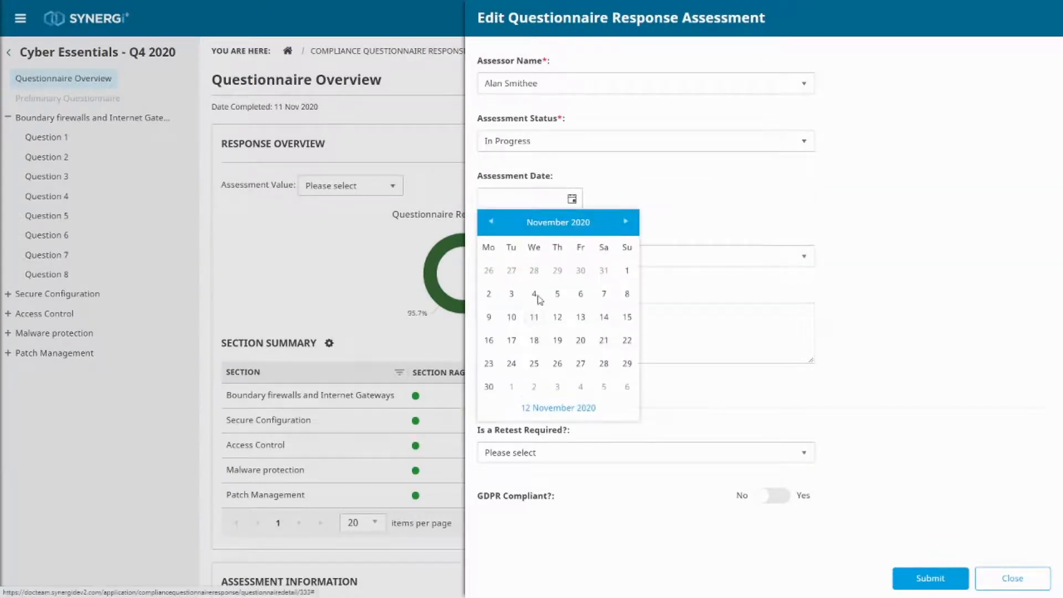
{"action": "left_click", "coordinate": [561, 407]}
Step: Add the comment "Some additional information is required as are some re-tests", set Is a Retest Required? to Yes, and submit the assessment
{"action": "left_click", "coordinate": [542, 259]}
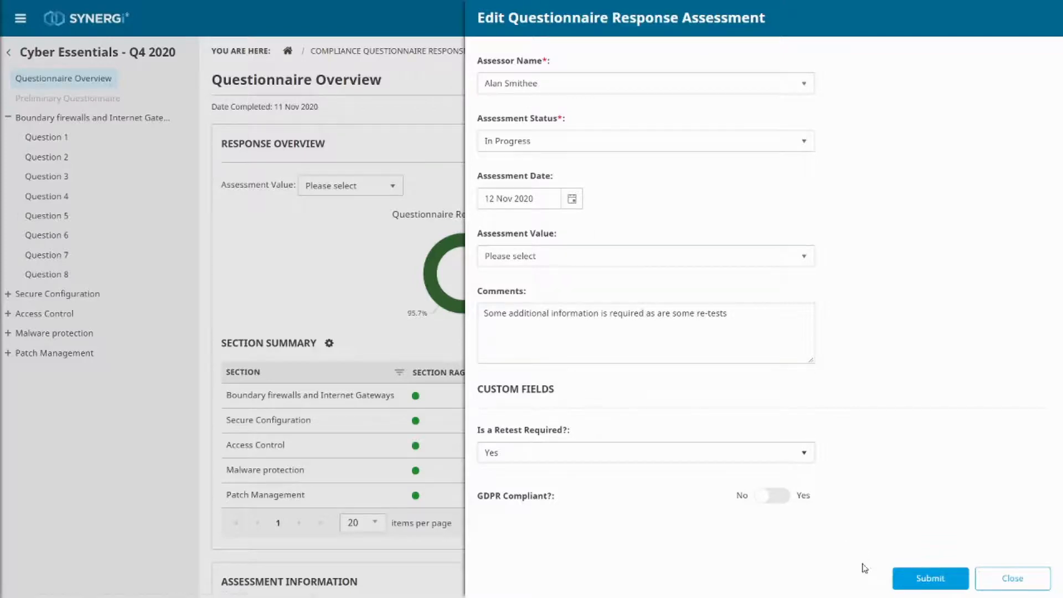
{"action": "left_click", "coordinate": [914, 580]}
{"action": "scroll", "coordinate": [1061, 357], "scroll_direction": "down", "scroll_amount": 6}
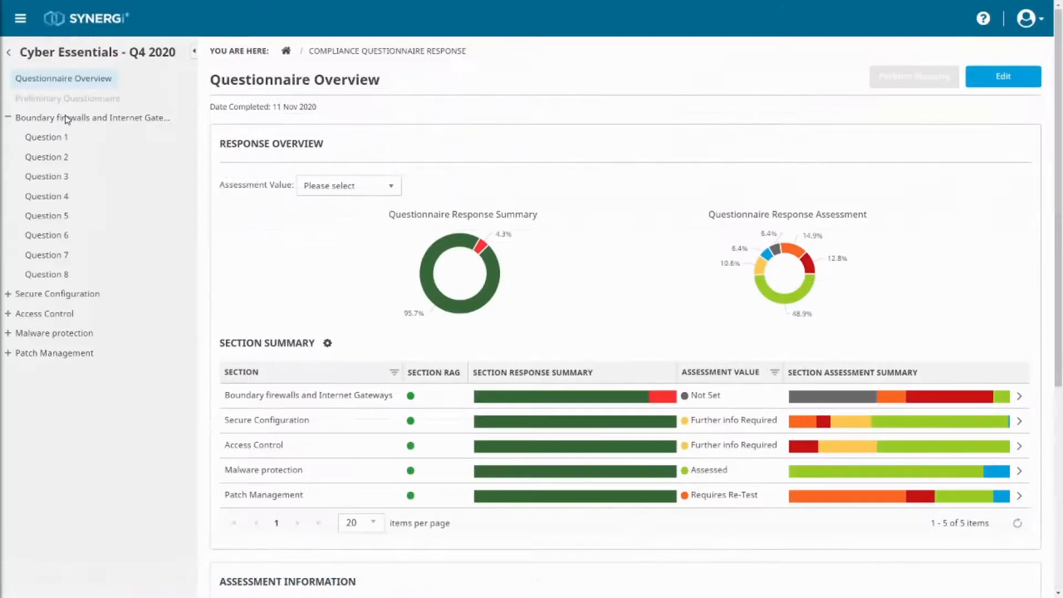
Step: Show the Assessment Comment column in the Boundary firewalls and Internet Gateways section's Responses table and try toggling the Assessment Date column
{"action": "left_click", "coordinate": [65, 119]}
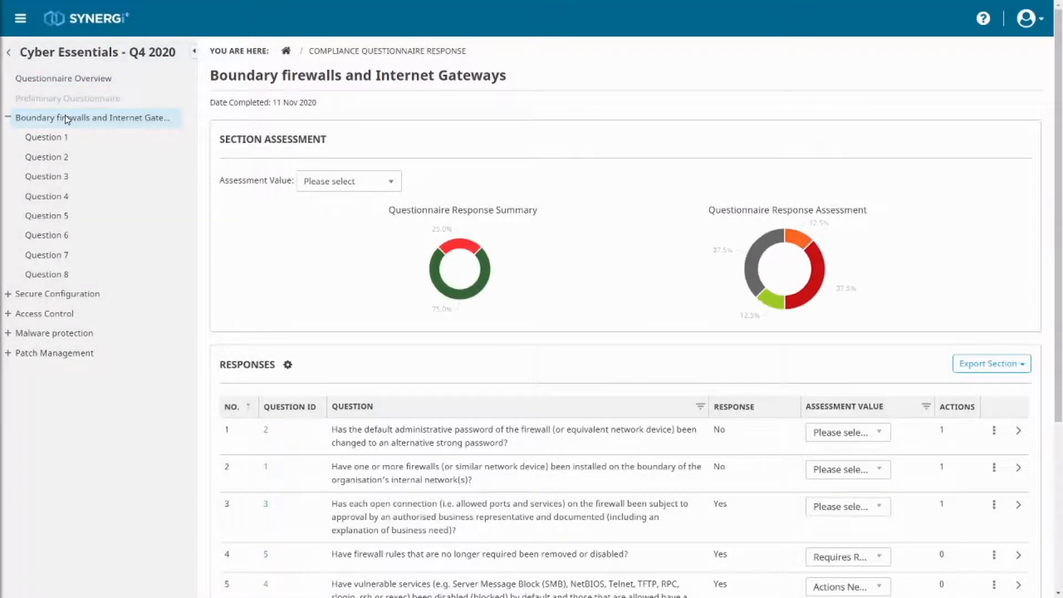
{"action": "scroll", "coordinate": [1058, 332], "scroll_direction": "down", "scroll_amount": 1}
{"action": "left_click_drag", "start_coordinate": [1059, 333], "coordinate": [1059, 349]}
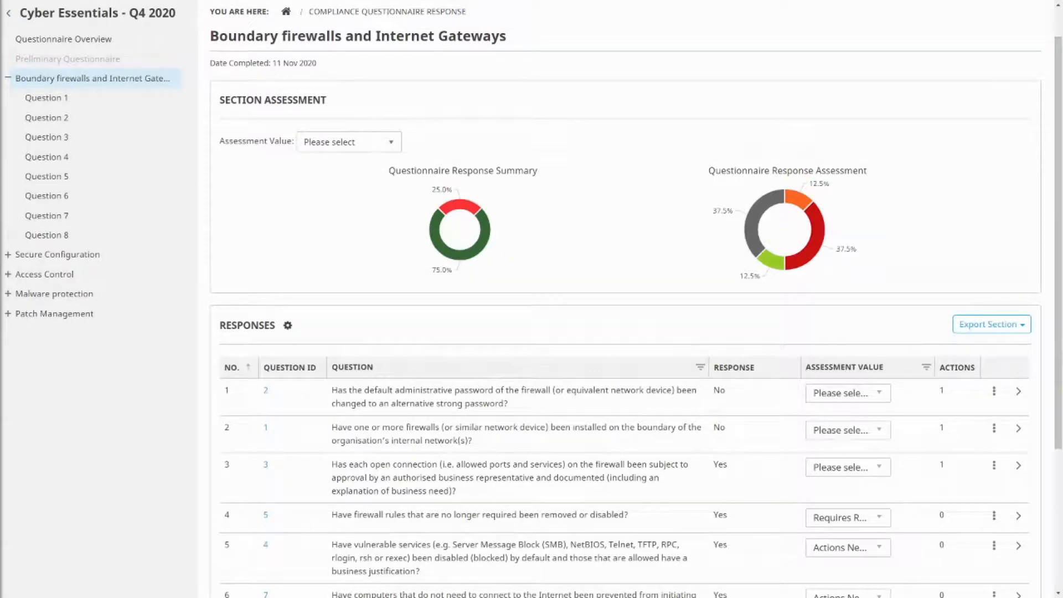
{"action": "left_click", "coordinate": [287, 325]}
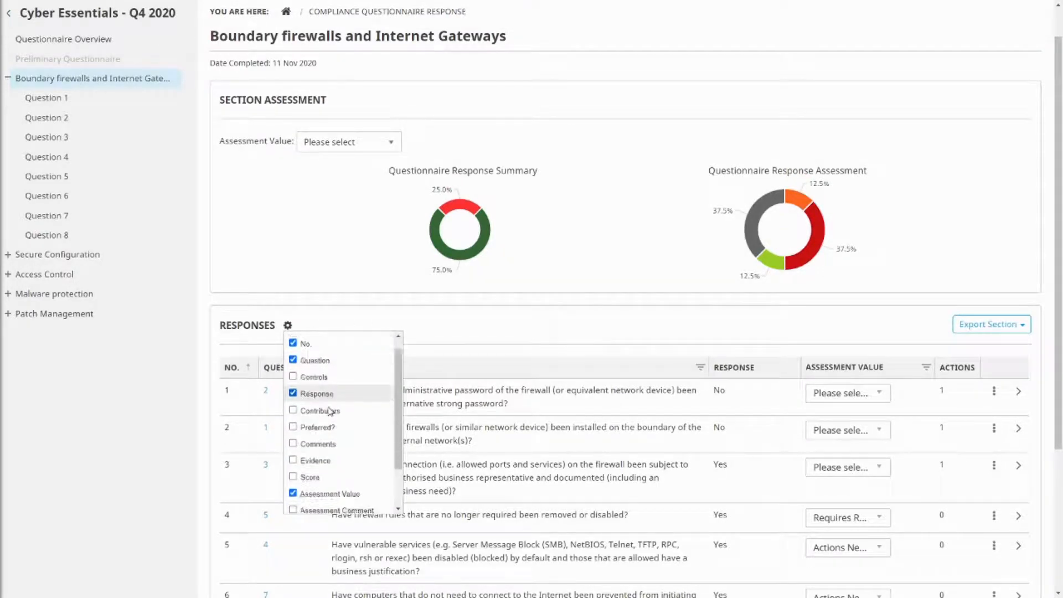
{"action": "scroll", "coordinate": [299, 409], "scroll_direction": "down", "scroll_amount": 2}
{"action": "left_click", "coordinate": [293, 456]}
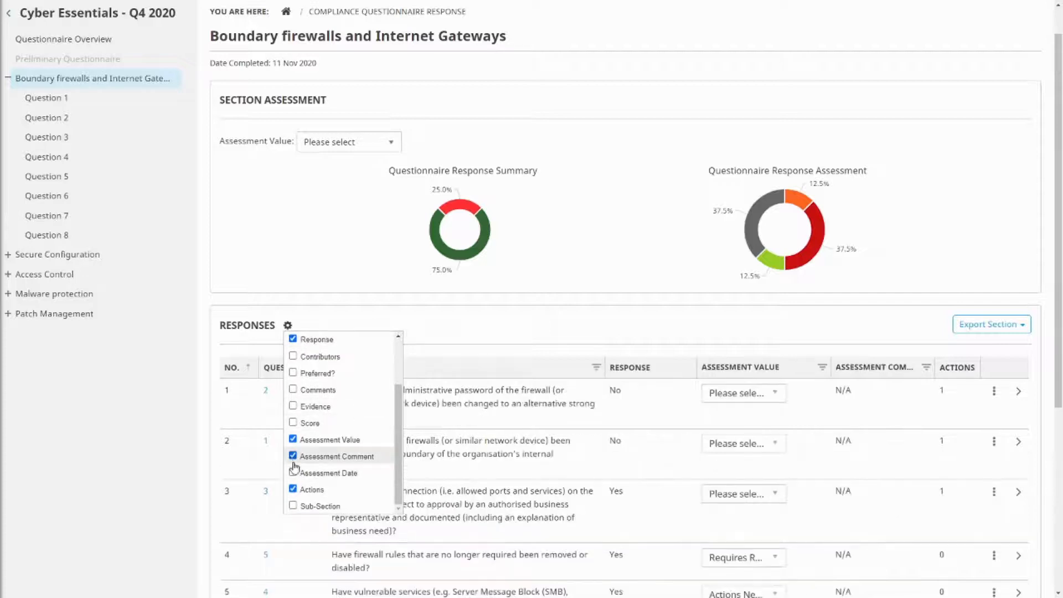
{"action": "left_click", "coordinate": [292, 472]}
{"action": "left_click", "coordinate": [293, 473]}
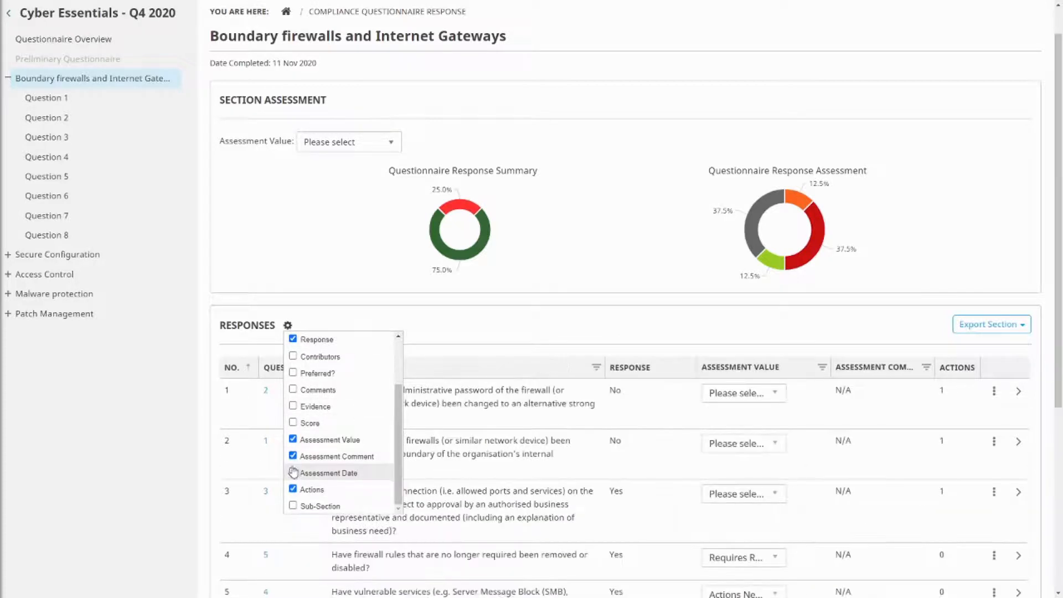
Step: Hide the Assessment Comment column in the section's Responses table and widen the Question column
{"action": "left_click", "coordinate": [293, 456]}
{"action": "left_click", "coordinate": [269, 459]}
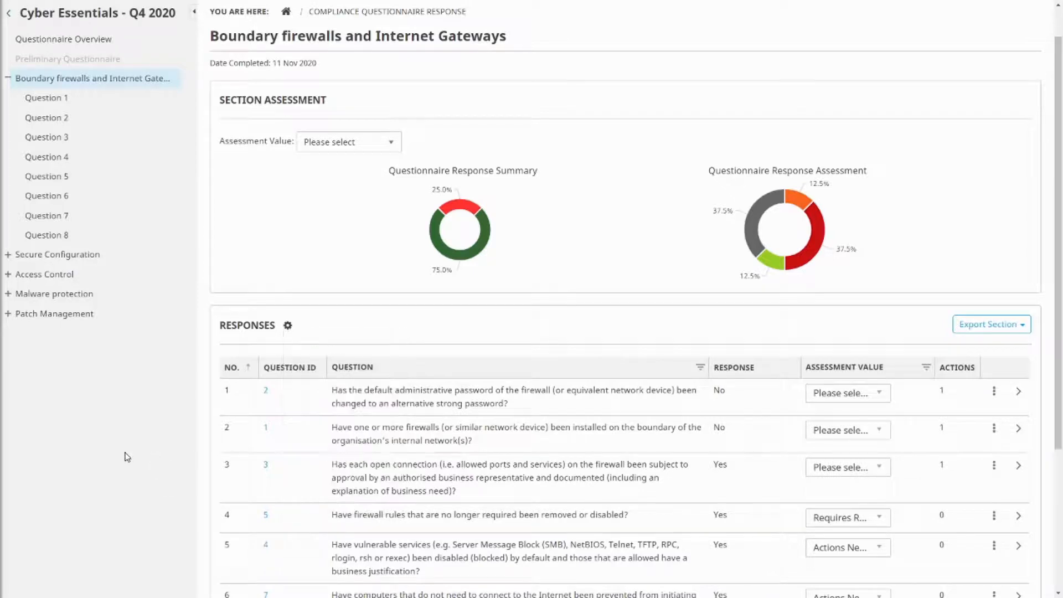
{"action": "left_click_drag", "start_coordinate": [799, 368], "coordinate": [771, 370]}
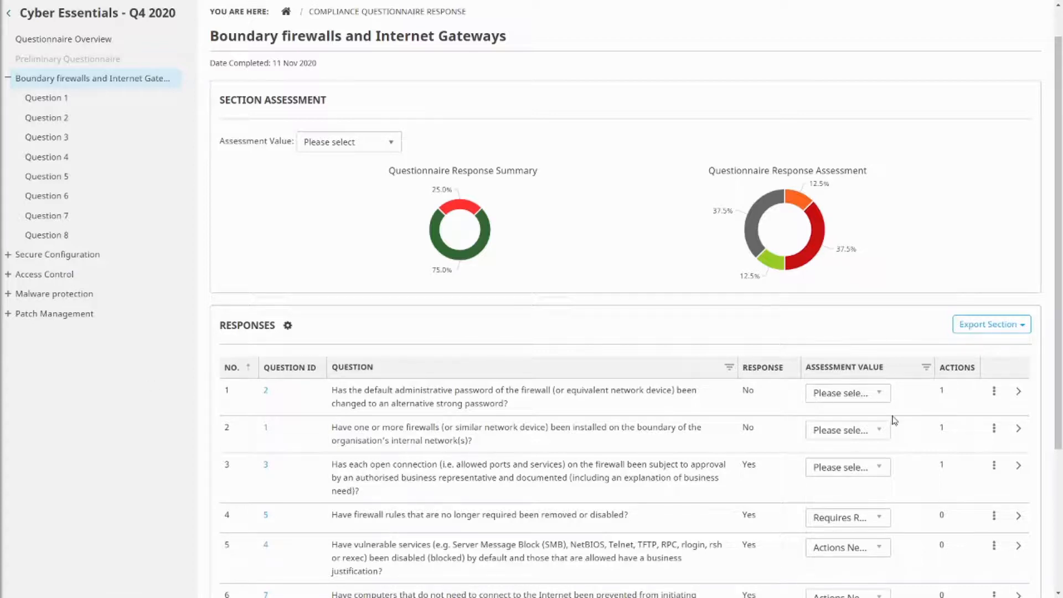
Step: Set the assessment value to Actions Needed for responses 1 and 3, and to Assessed for response 2
{"action": "left_click", "coordinate": [880, 466]}
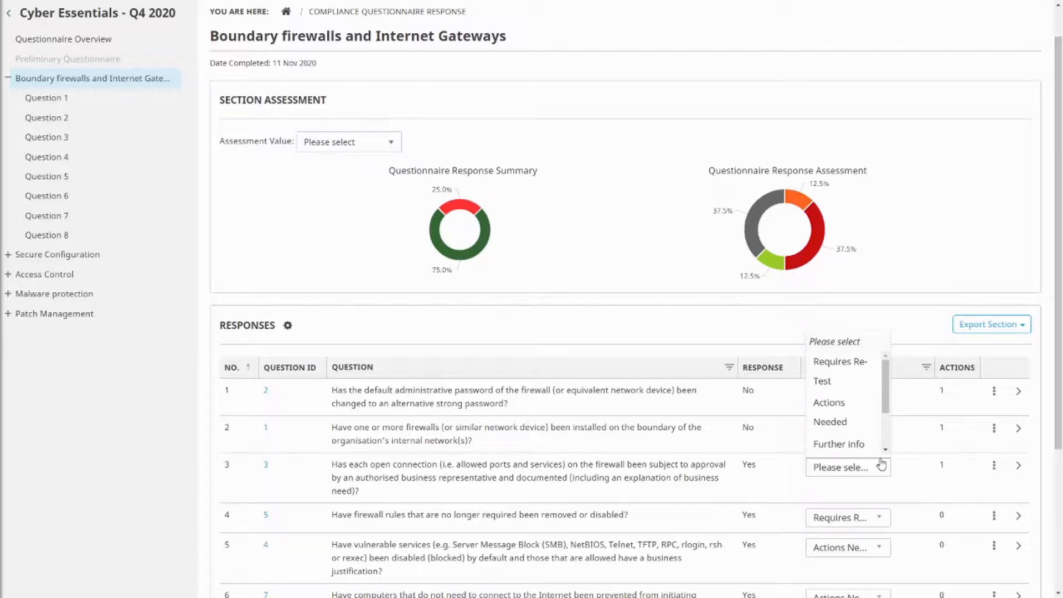
{"action": "left_click", "coordinate": [873, 422]}
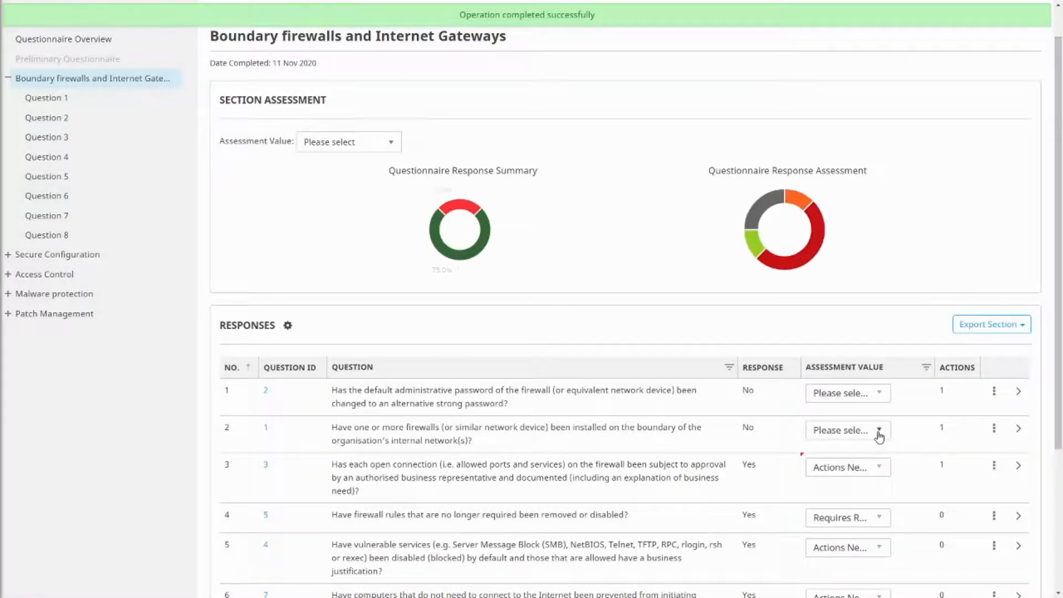
{"action": "left_click", "coordinate": [879, 432]}
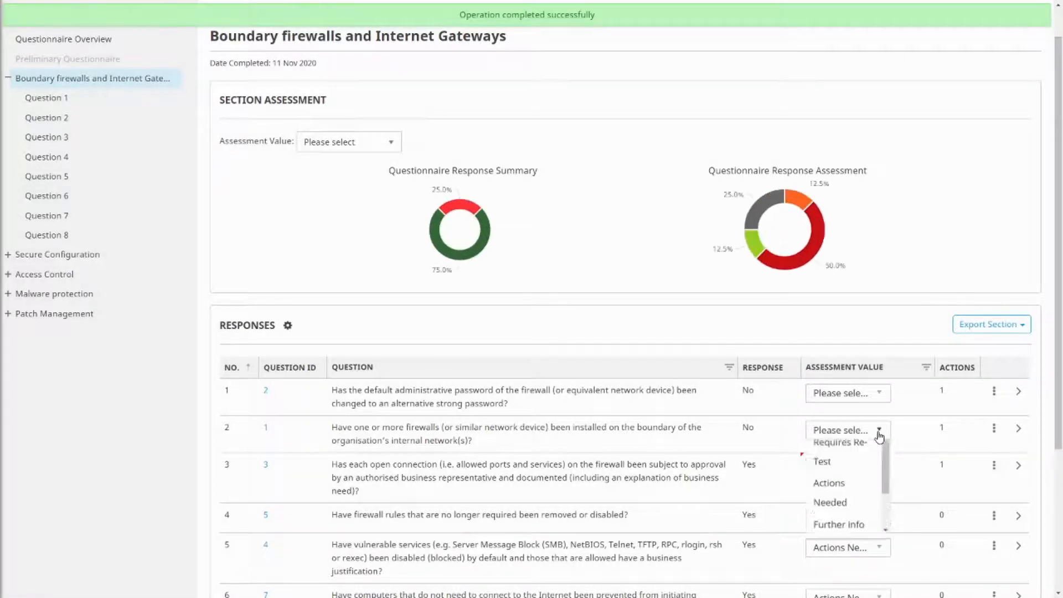
{"action": "scroll", "coordinate": [864, 507], "scroll_direction": "down", "scroll_amount": 2}
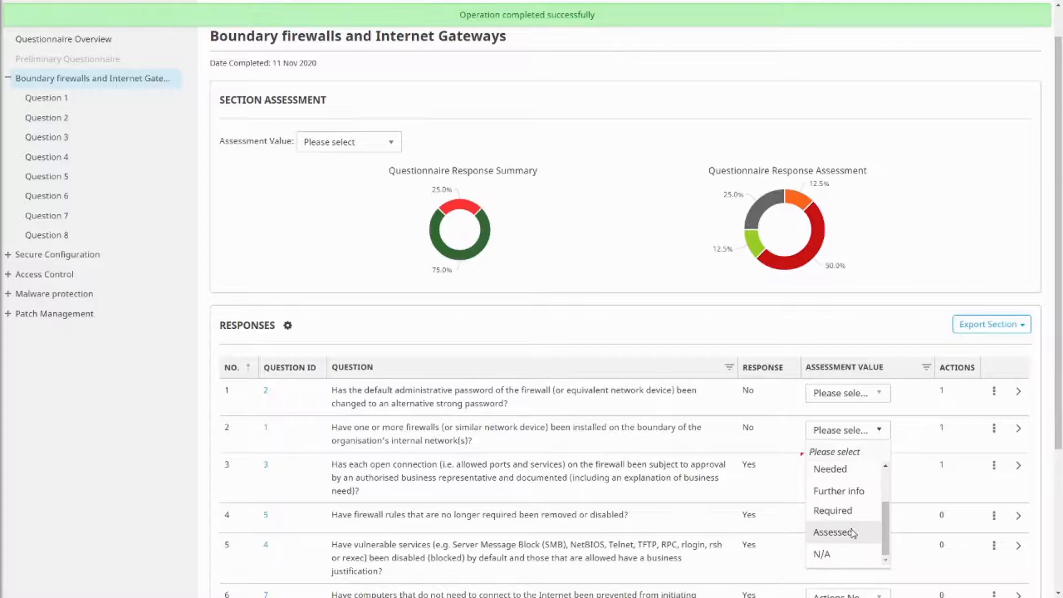
{"action": "left_click", "coordinate": [853, 533]}
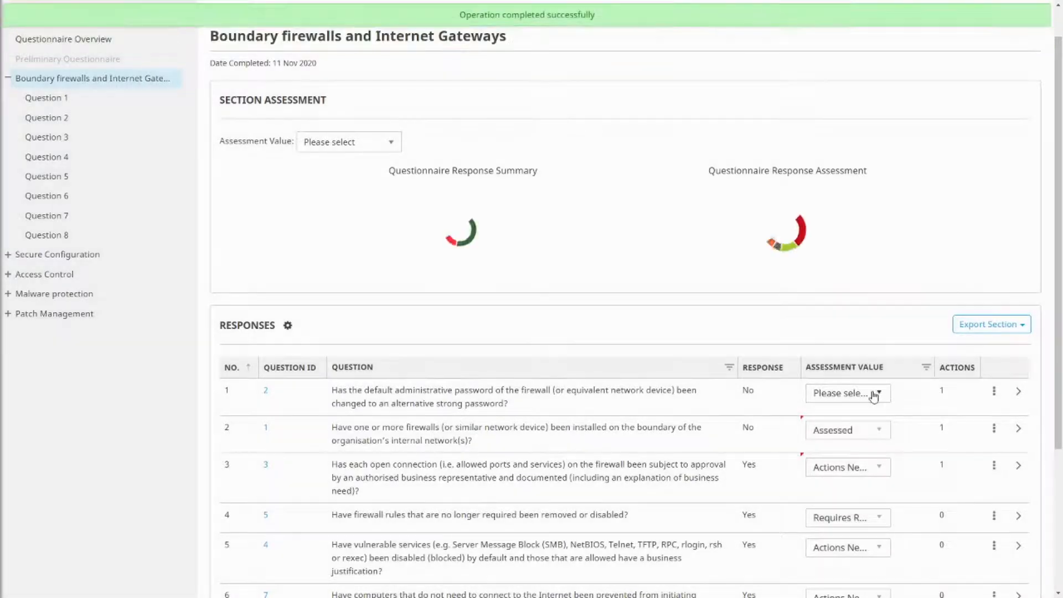
{"action": "left_click", "coordinate": [874, 395]}
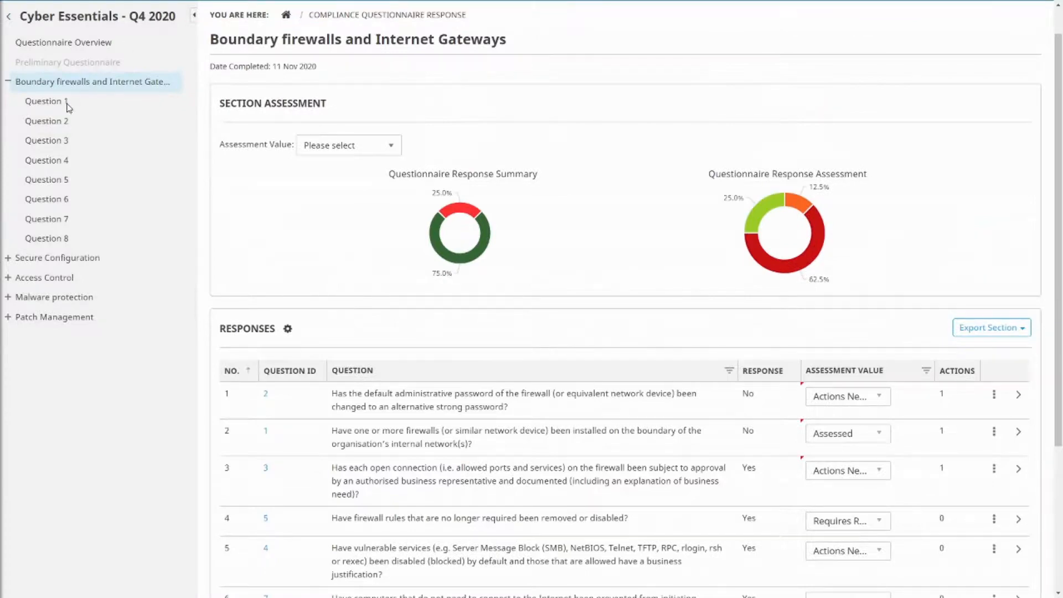
Step: Open Question 3 of the Boundary firewalls section and download its evidence file ACME Password Policy Jan 2019.pdf
{"action": "left_click", "coordinate": [64, 142]}
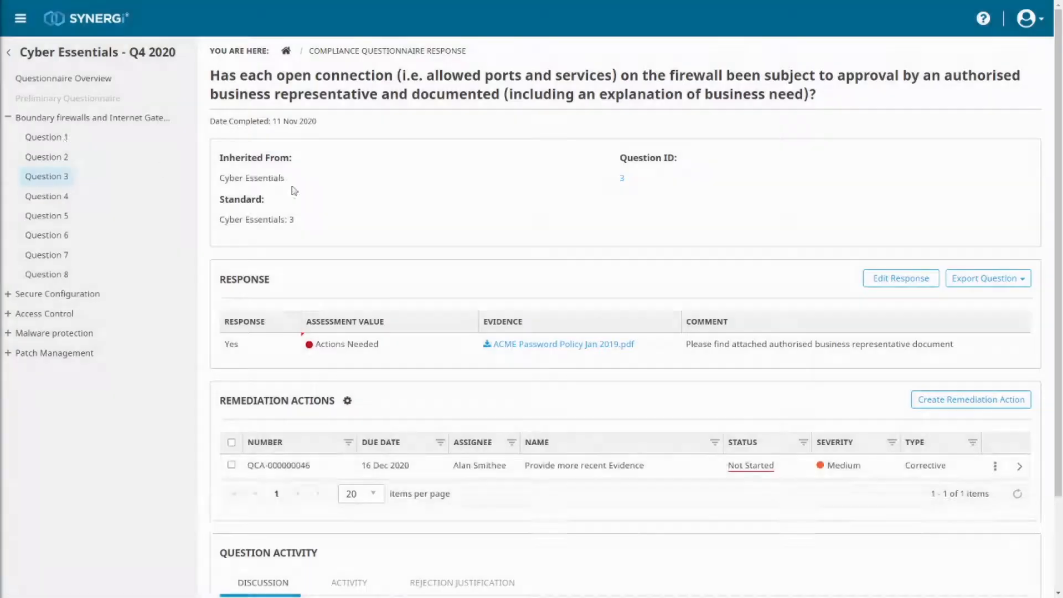
{"action": "scroll", "coordinate": [1060, 180], "scroll_direction": "down", "scroll_amount": 1}
{"action": "scroll", "coordinate": [1060, 180], "scroll_direction": "up", "scroll_amount": 1}
{"action": "left_click", "coordinate": [627, 345]}
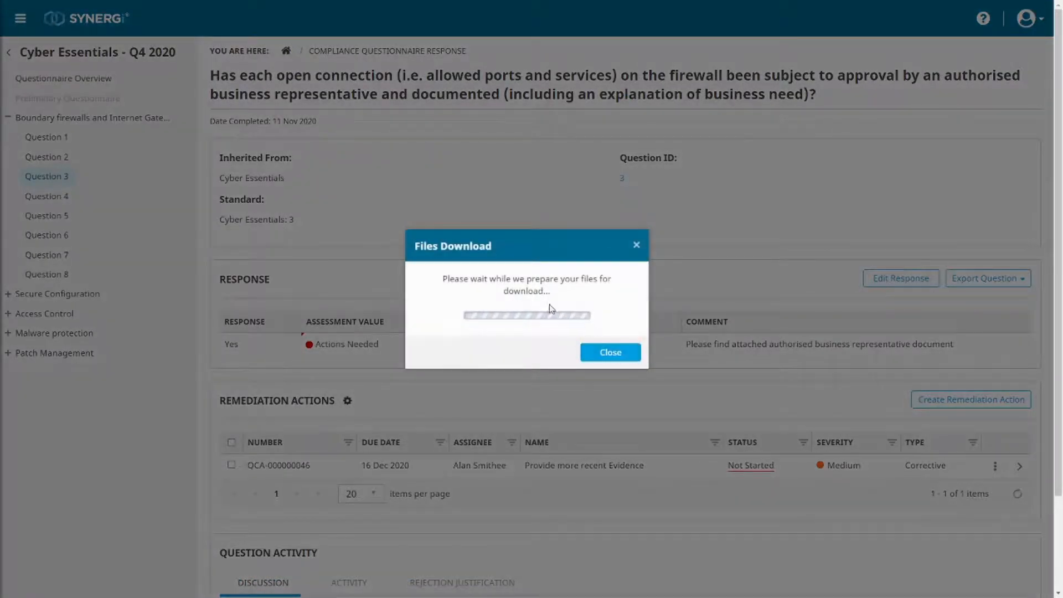
{"action": "left_click", "coordinate": [506, 279]}
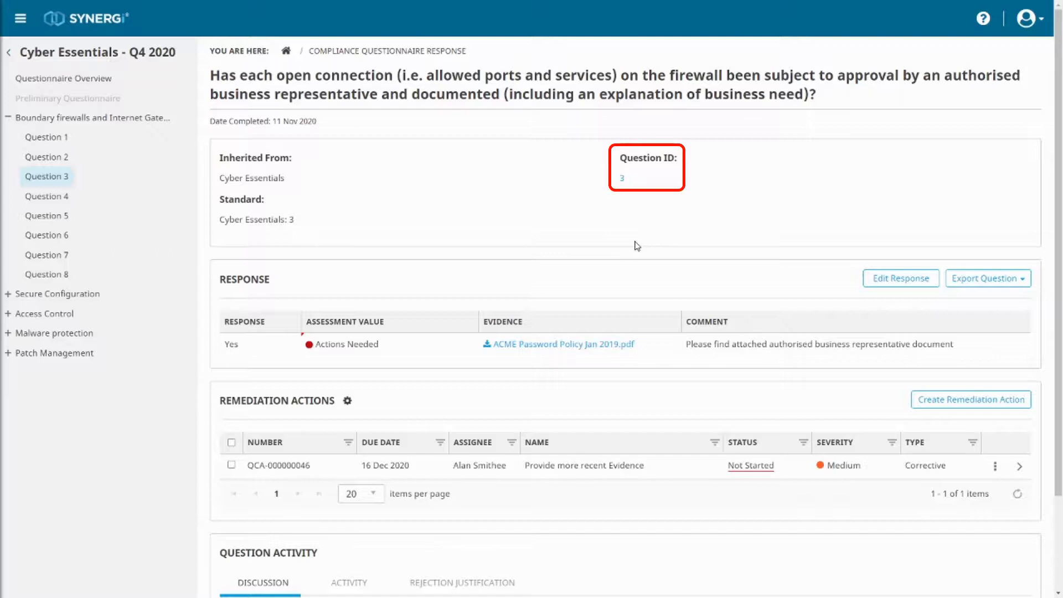
Step: View the details behind Question 3's question ID and the options for its remediation action "Provide more recent Evidence"
{"action": "left_click", "coordinate": [621, 178]}
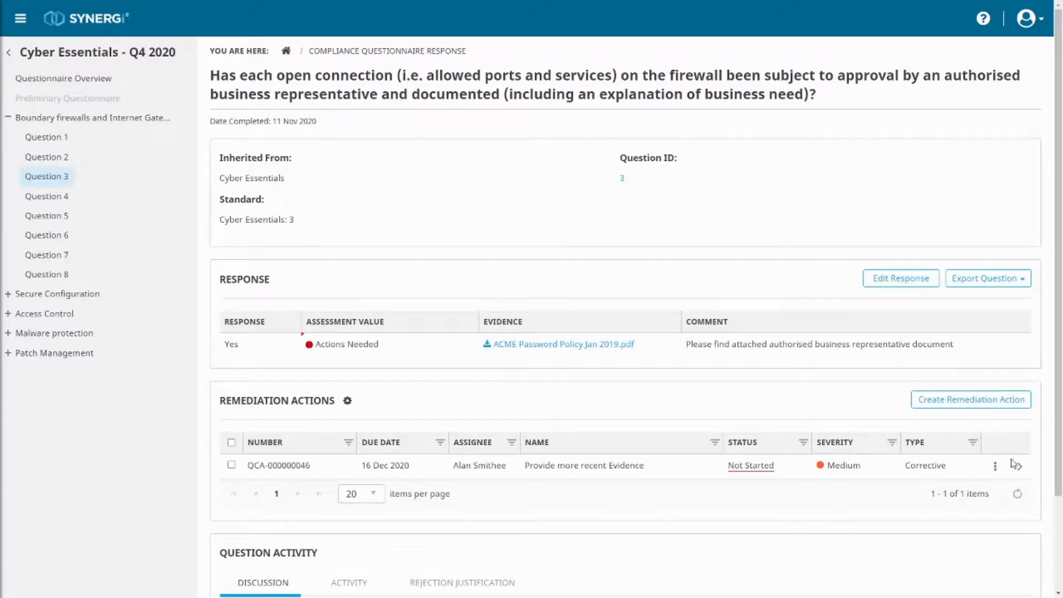
{"action": "left_click", "coordinate": [995, 465]}
Step: Change the response to Question 3 to No, submit it and dismiss the resulting warning
{"action": "left_click", "coordinate": [934, 281]}
{"action": "left_click", "coordinate": [613, 87]}
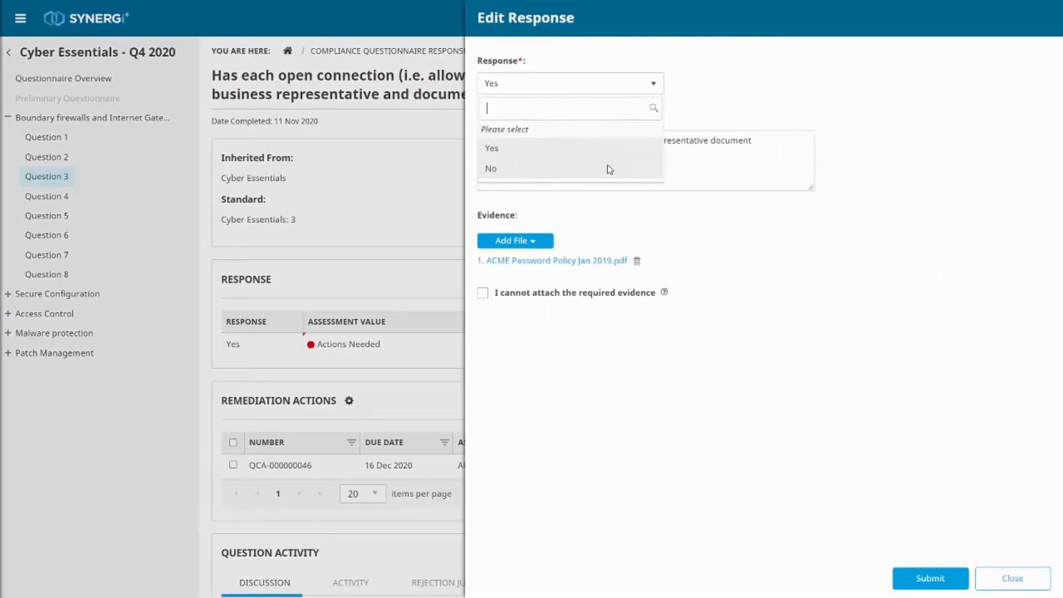
{"action": "left_click", "coordinate": [608, 168]}
{"action": "left_click", "coordinate": [936, 577]}
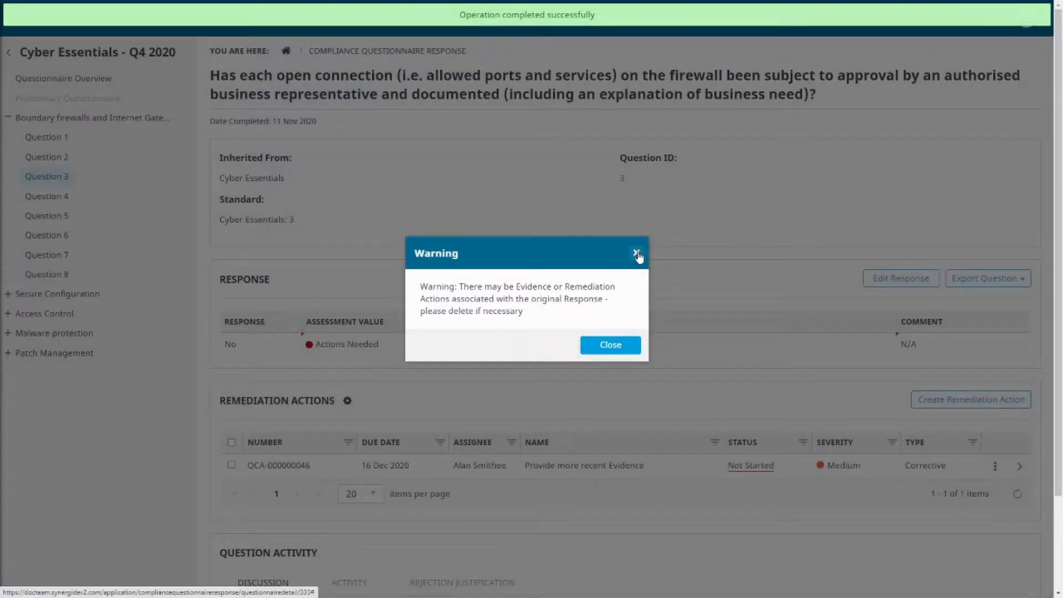
{"action": "left_click", "coordinate": [636, 253]}
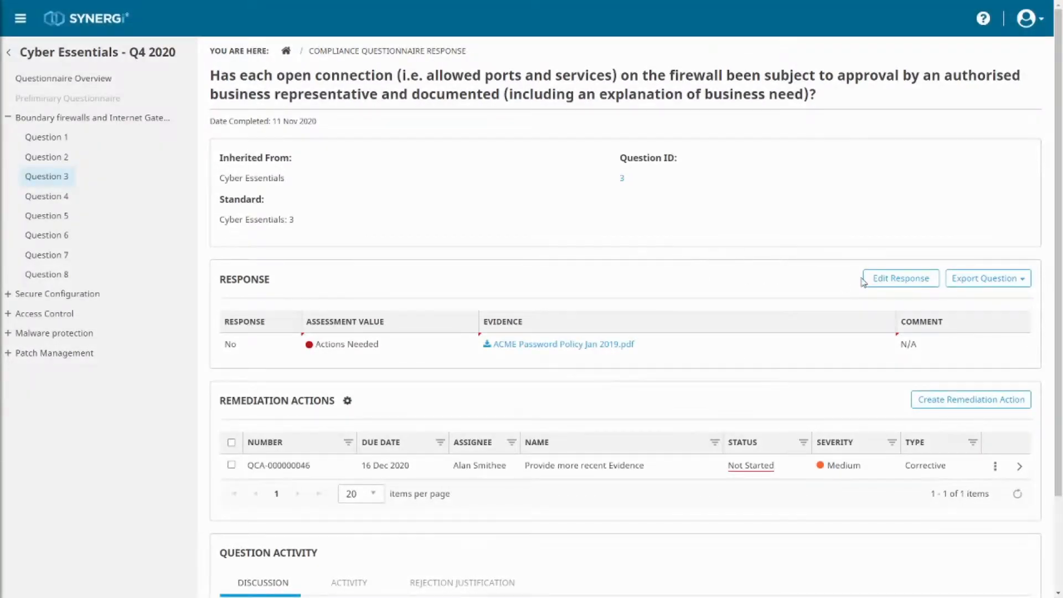
Step: Edit Question 3's response again, set it back to Yes and check the options for adding an evidence file
{"action": "left_click", "coordinate": [882, 278]}
{"action": "left_click", "coordinate": [592, 88]}
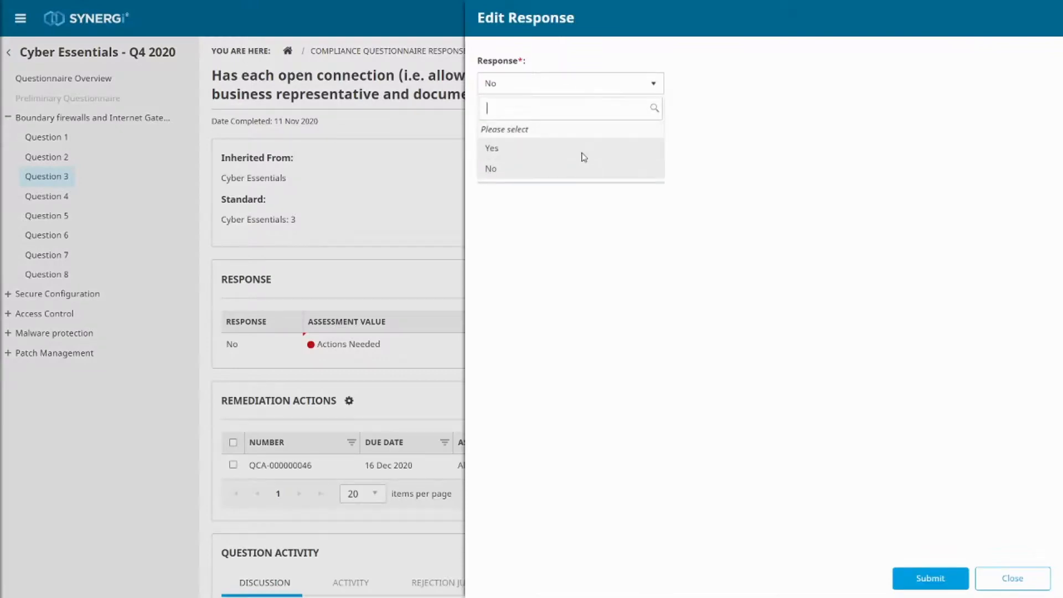
{"action": "left_click", "coordinate": [587, 149]}
{"action": "left_click", "coordinate": [549, 241]}
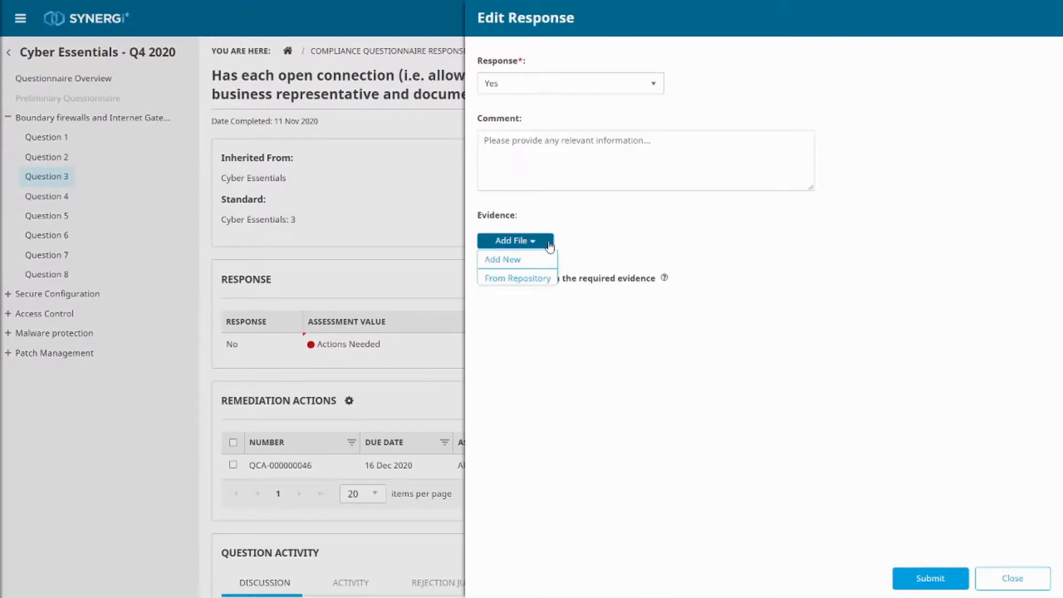
{"action": "left_click", "coordinate": [563, 358]}
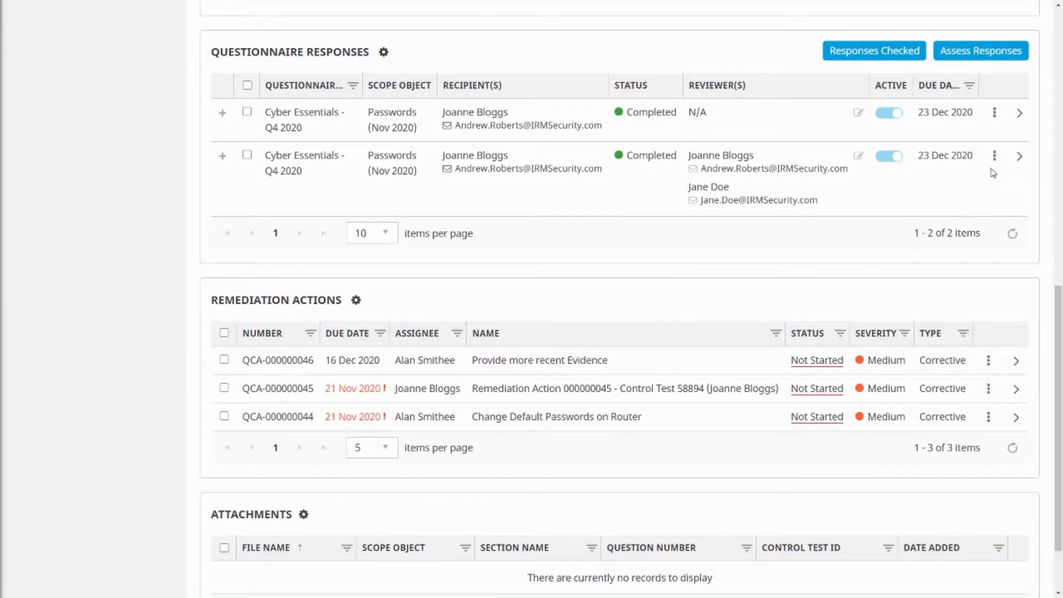
Step: Request a re-review of the reviewed questionnaire response, justified with "The wrong Evidence was provided during the pre-submission review. Please attach the correct files"
{"action": "left_click", "coordinate": [993, 160]}
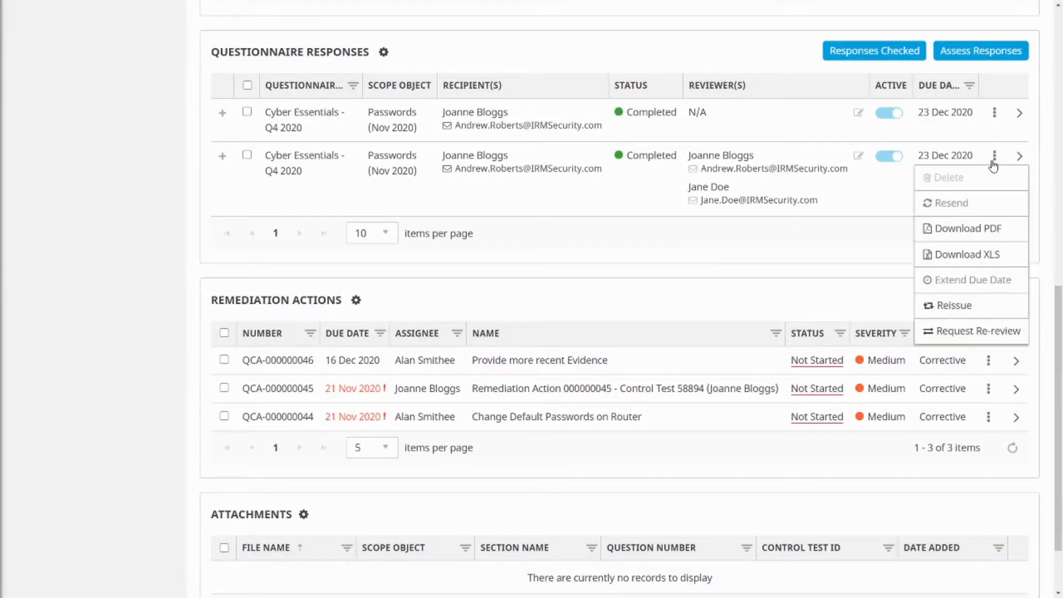
{"action": "left_click", "coordinate": [987, 331]}
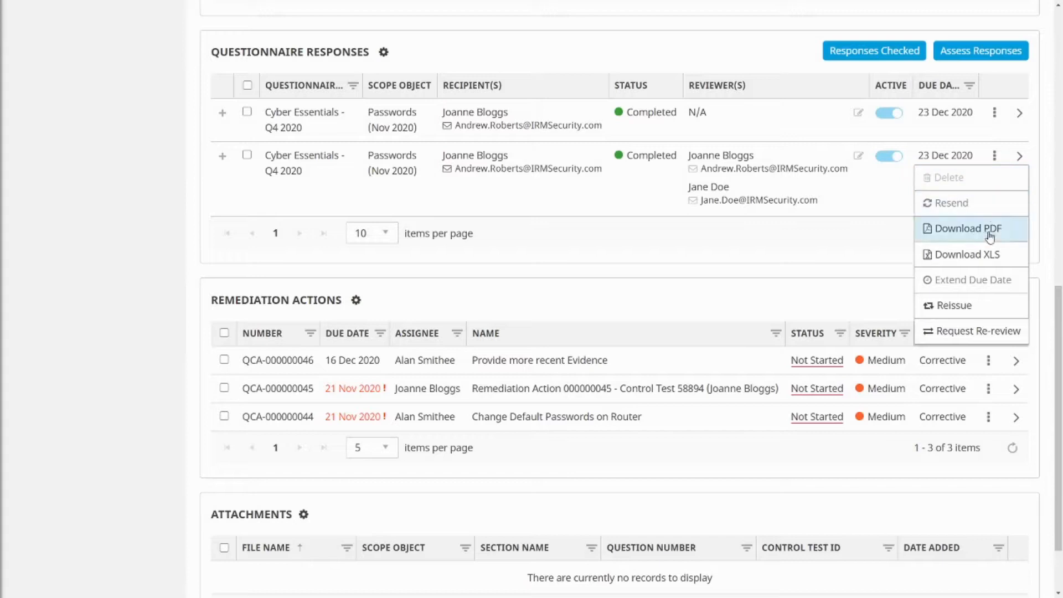
{"action": "left_click", "coordinate": [992, 334]}
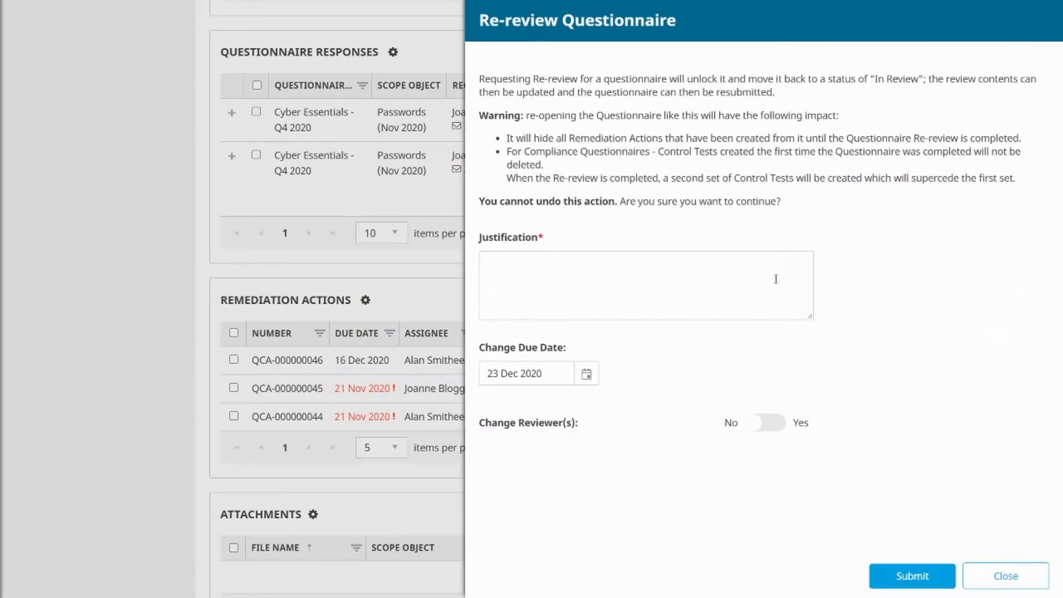
{"action": "type", "text": "The w"}
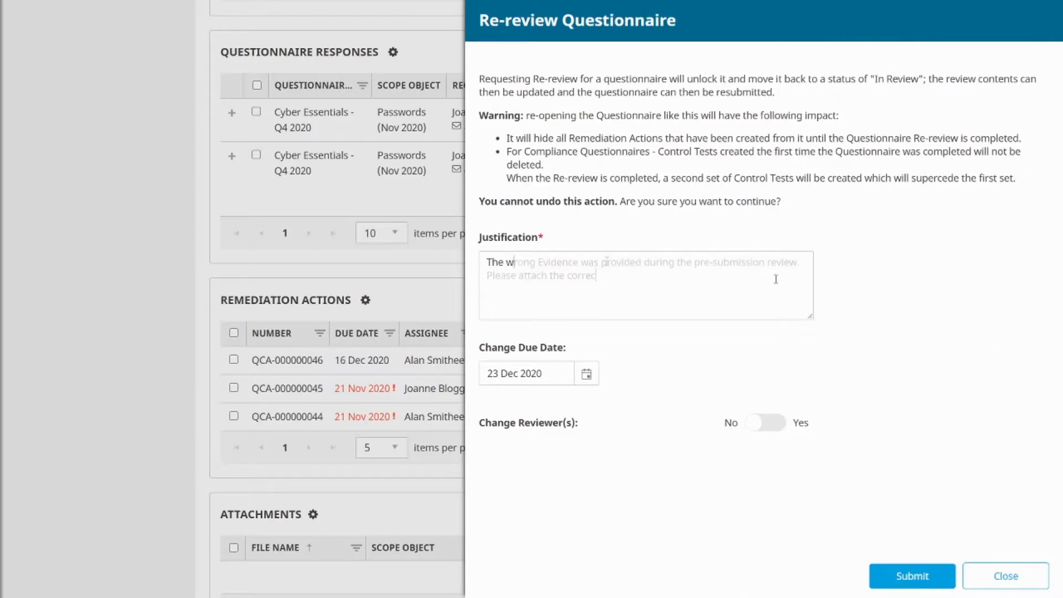
{"action": "type", "text": "t files"}
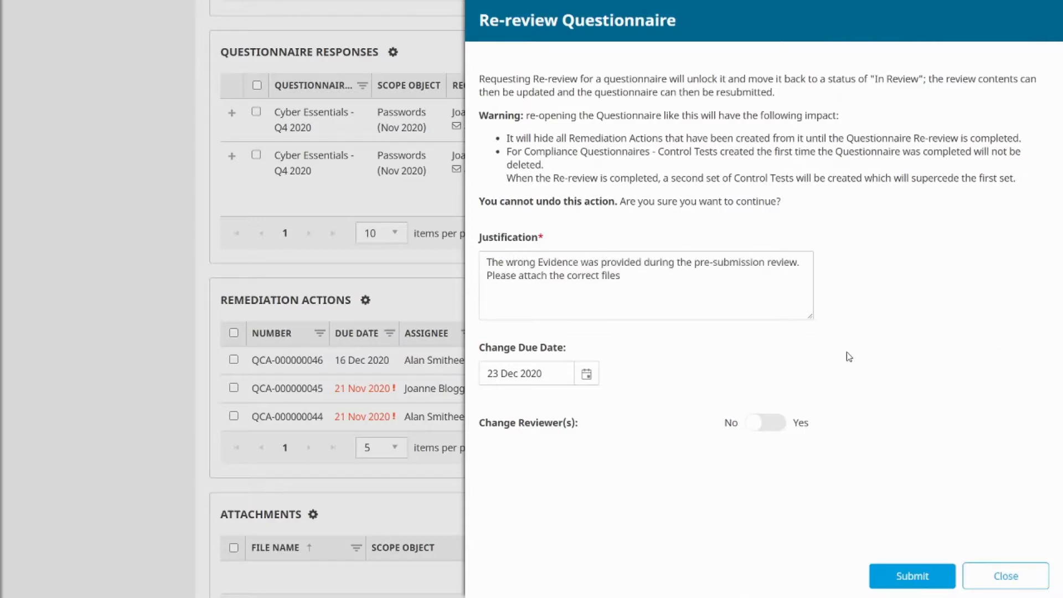
Step: Pick a new due date for the re-review and turn on the option to change its reviewers
{"action": "left_click", "coordinate": [587, 375]}
{"action": "left_click", "coordinate": [647, 135]}
{"action": "left_click", "coordinate": [596, 178]}
{"action": "left_click", "coordinate": [757, 427]}
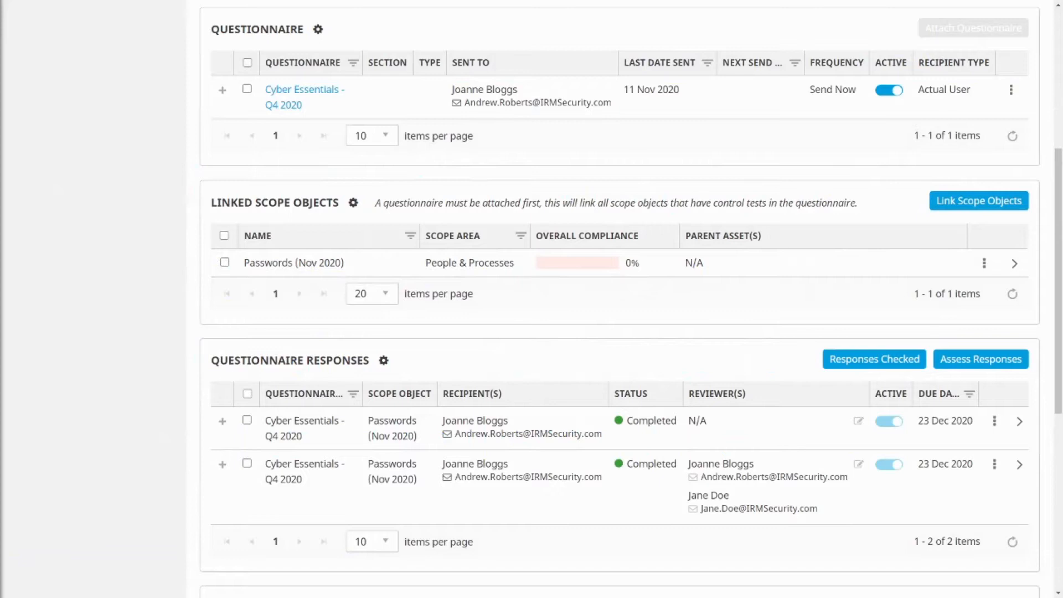
Step: Delete the linked questionnaire Cyber Essentials - Q4 2020, and view the form for attaching a new questionnaire without adding one
{"action": "left_click", "coordinate": [1011, 89]}
{"action": "left_click", "coordinate": [991, 138]}
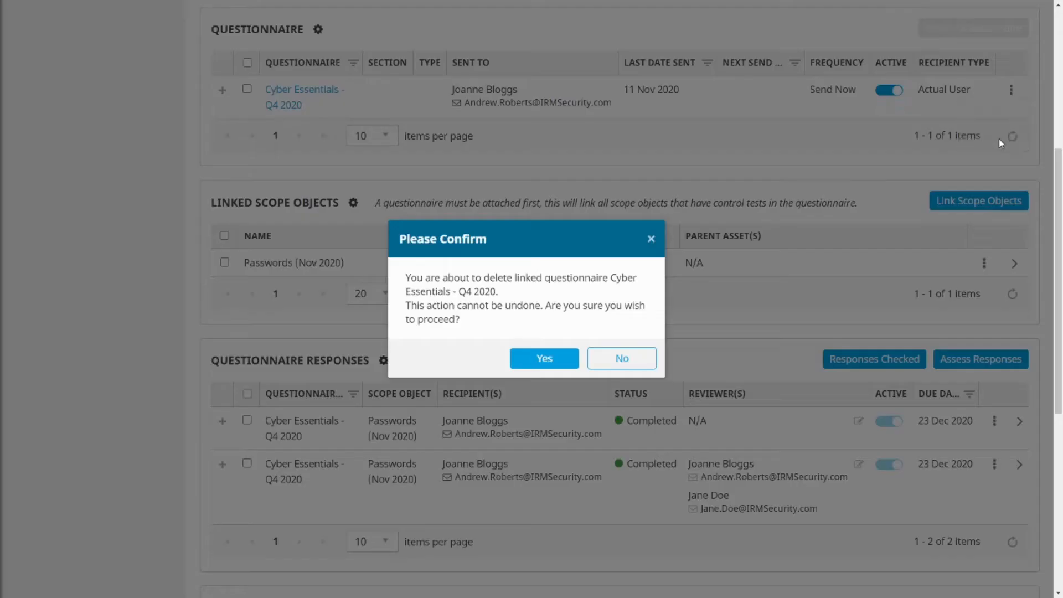
{"action": "left_click", "coordinate": [545, 357]}
{"action": "mouse_move", "coordinate": [1059, 170]}
{"action": "left_mouse_down"}
{"action": "mouse_move", "coordinate": [1060, 267]}
{"action": "mouse_move", "coordinate": [1060, 170]}
{"action": "left_mouse_up"}
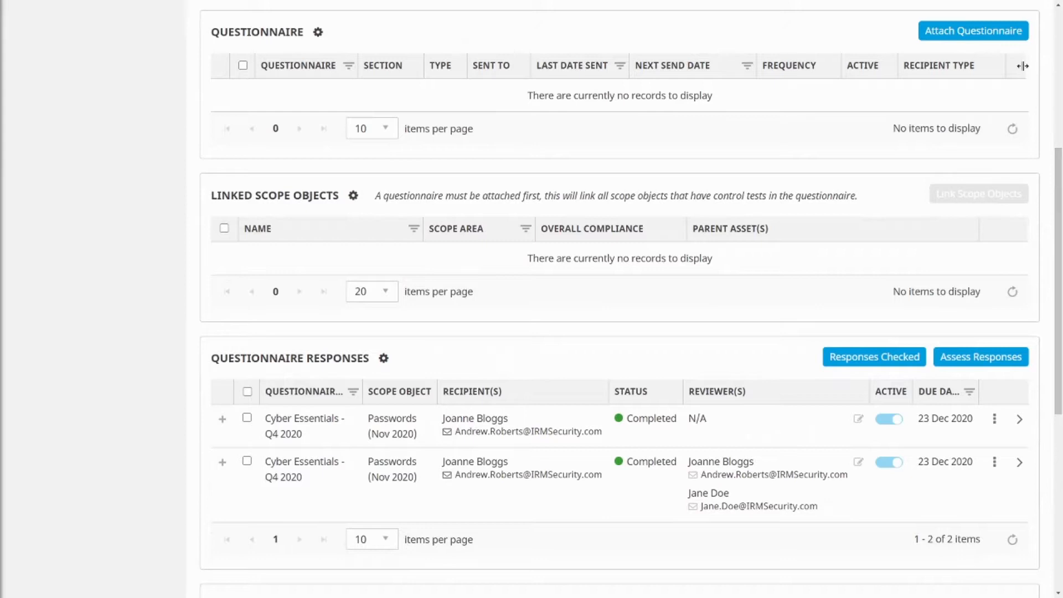
{"action": "left_click", "coordinate": [1013, 41]}
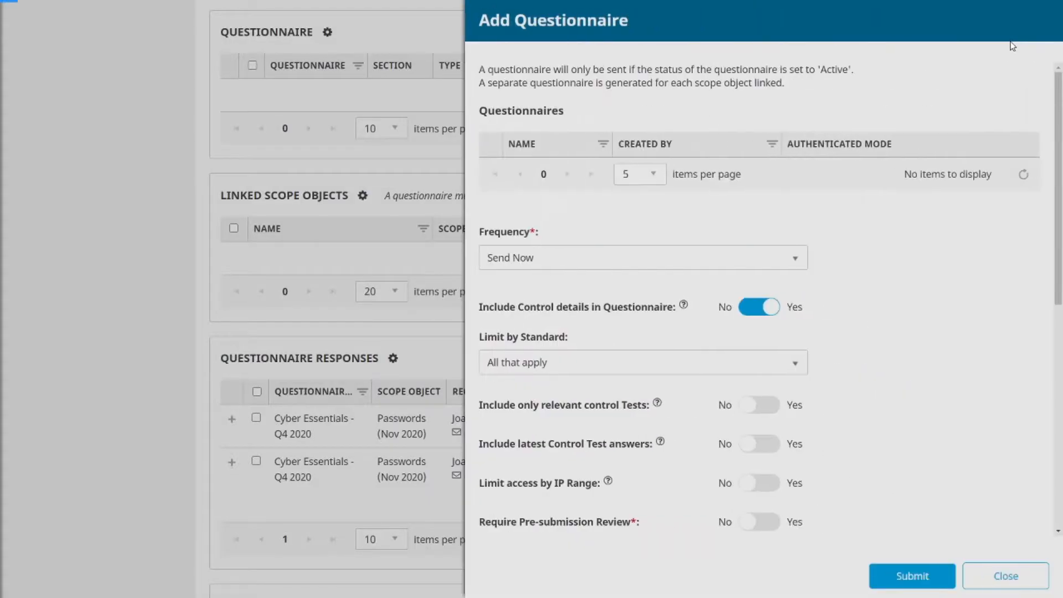
{"action": "left_click", "coordinate": [1014, 574]}
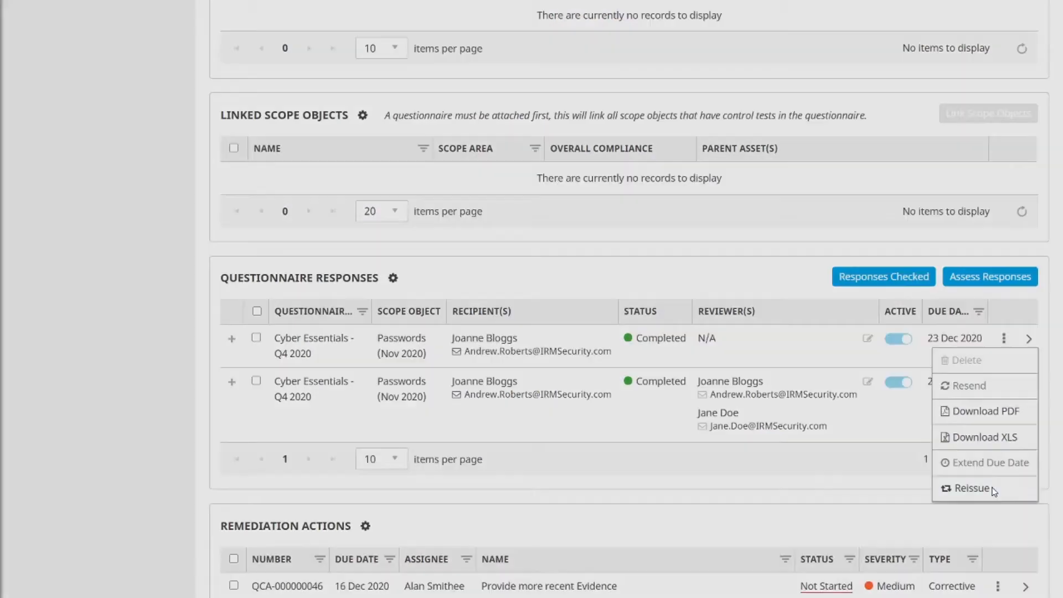
Step: Reissue the completed Cyber Essentials - Q4 2020 response that has no reviewer to an existing SYNERGi user and submit the request
{"action": "left_click", "coordinate": [994, 489]}
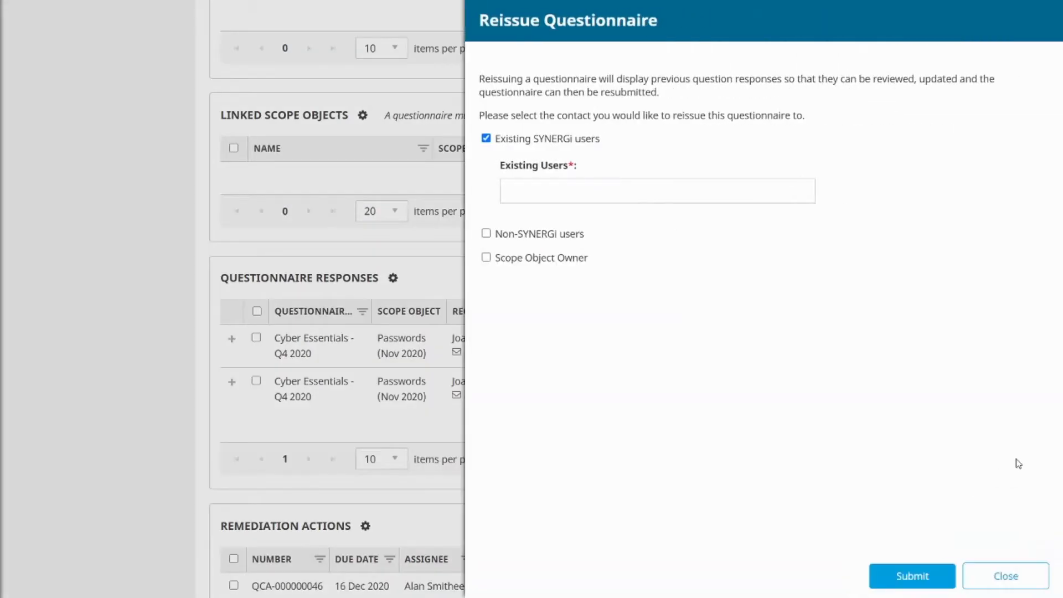
{"action": "left_click", "coordinate": [689, 192]}
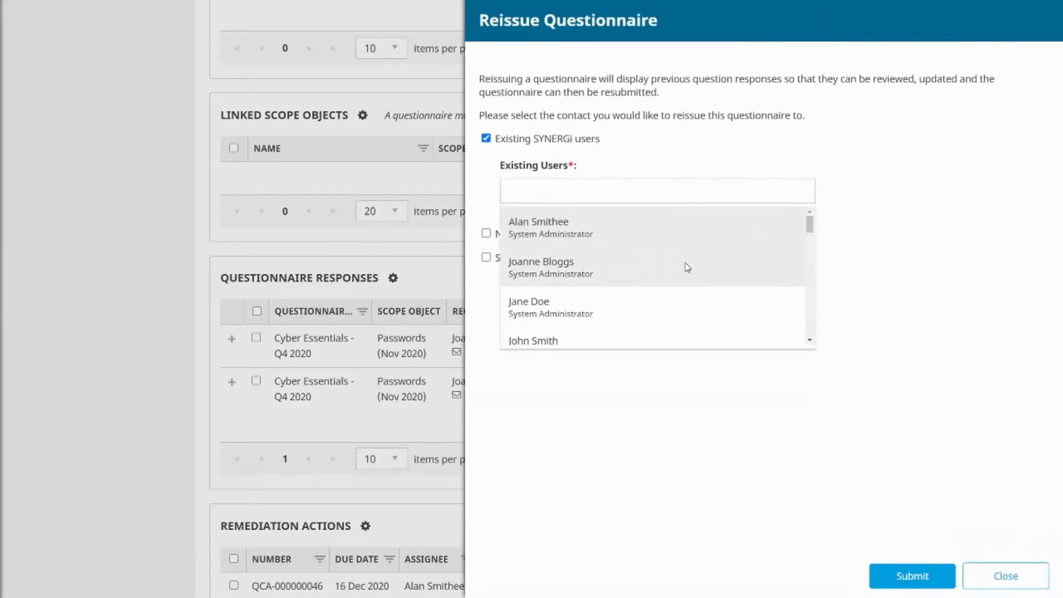
{"action": "left_click", "coordinate": [686, 267]}
{"action": "left_click", "coordinate": [873, 575]}
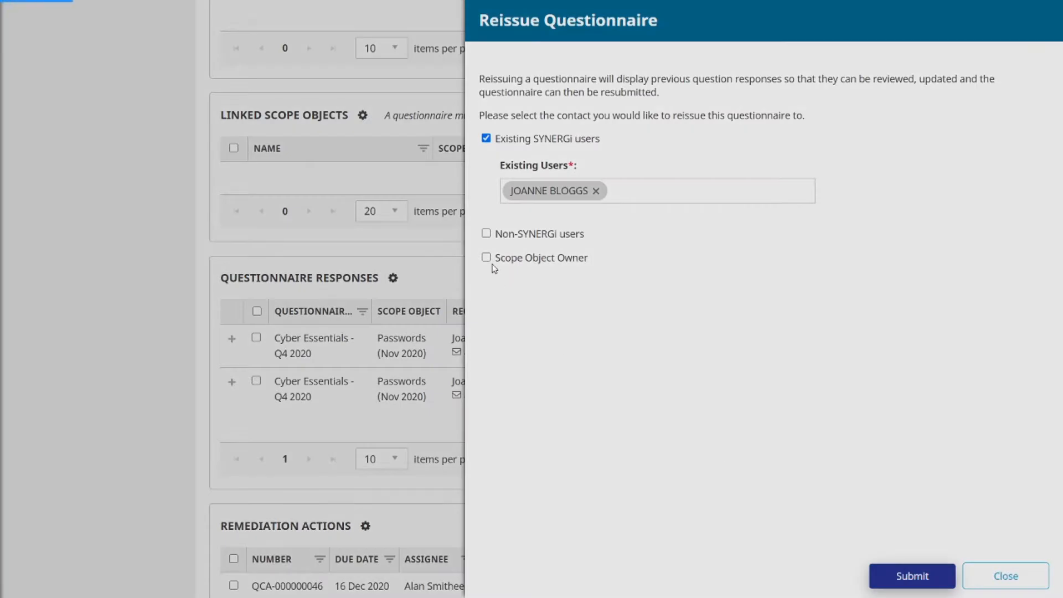